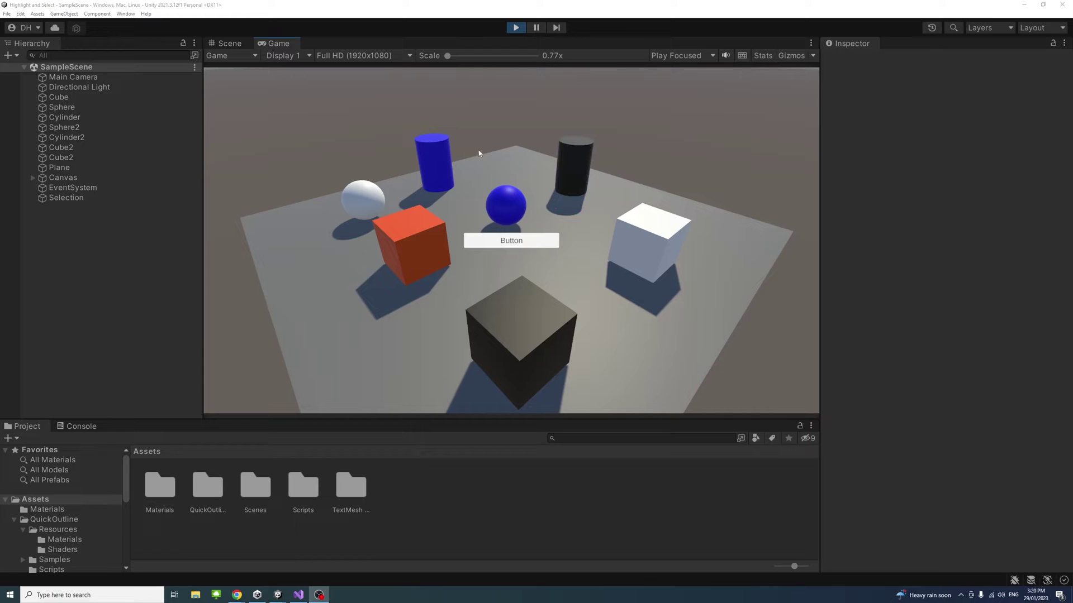
# Step: Test the outline selection in the running game by selecting the blue cylinder and clearing it on empty background
pyautogui.click(431, 159)
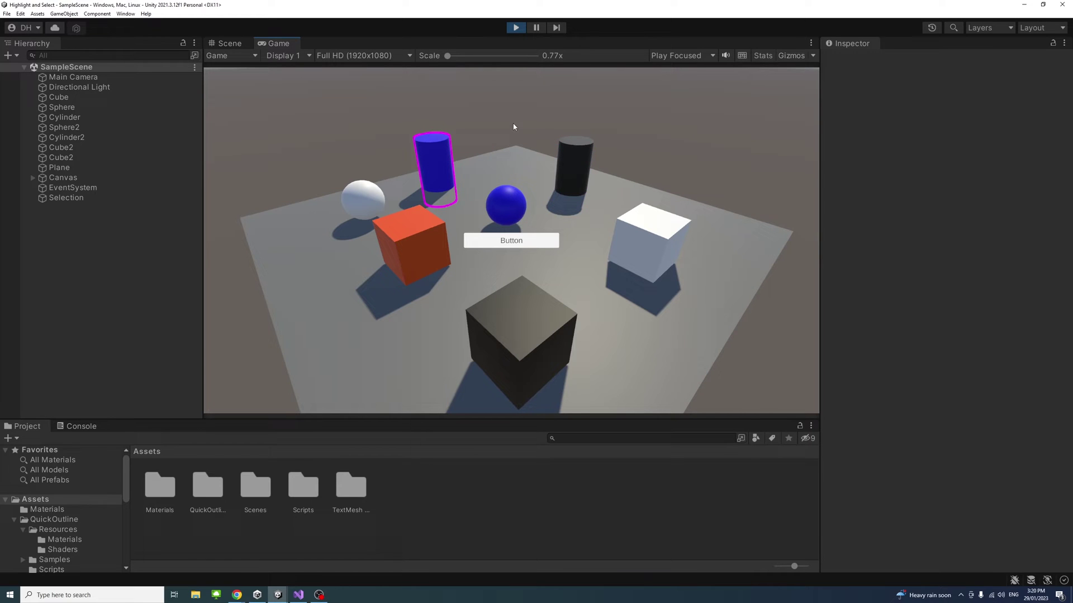
pyautogui.click(501, 112)
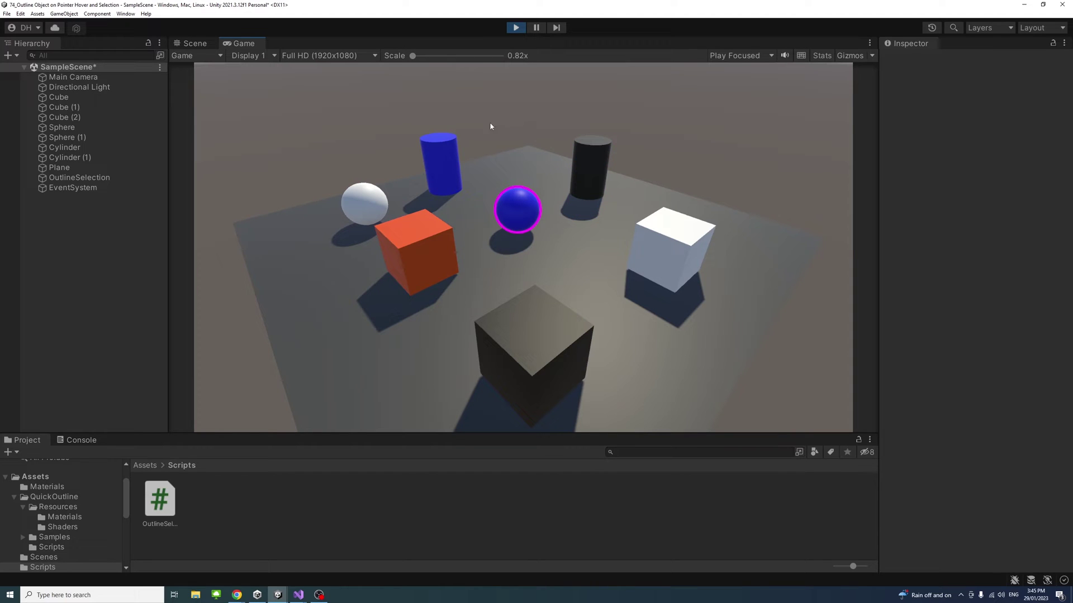
pyautogui.click(442, 155)
pyautogui.click(361, 128)
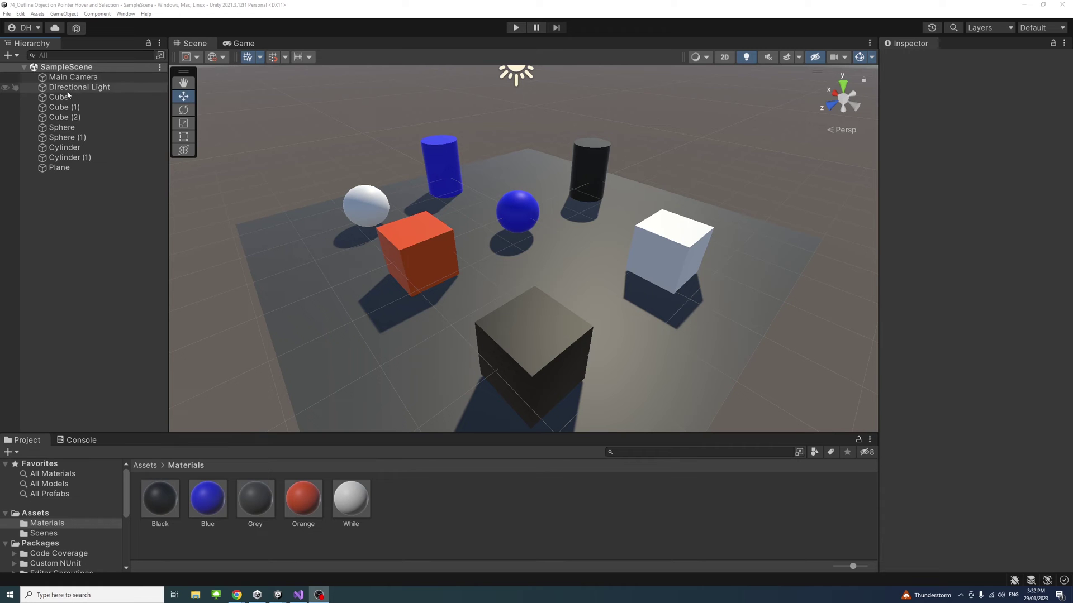
# Step: Review the scene's primitives by selecting everything from Cube to Plane, and clear the selection
pyautogui.click(58, 97)
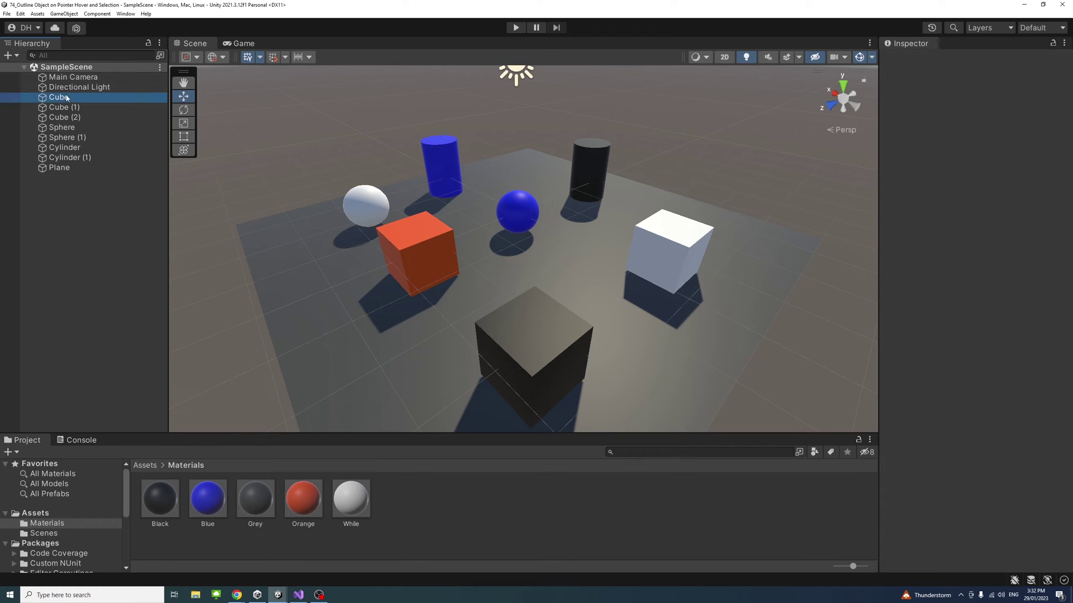
pyautogui.keyDown('shift'); pyautogui.click(56, 168); pyautogui.keyUp('shift')
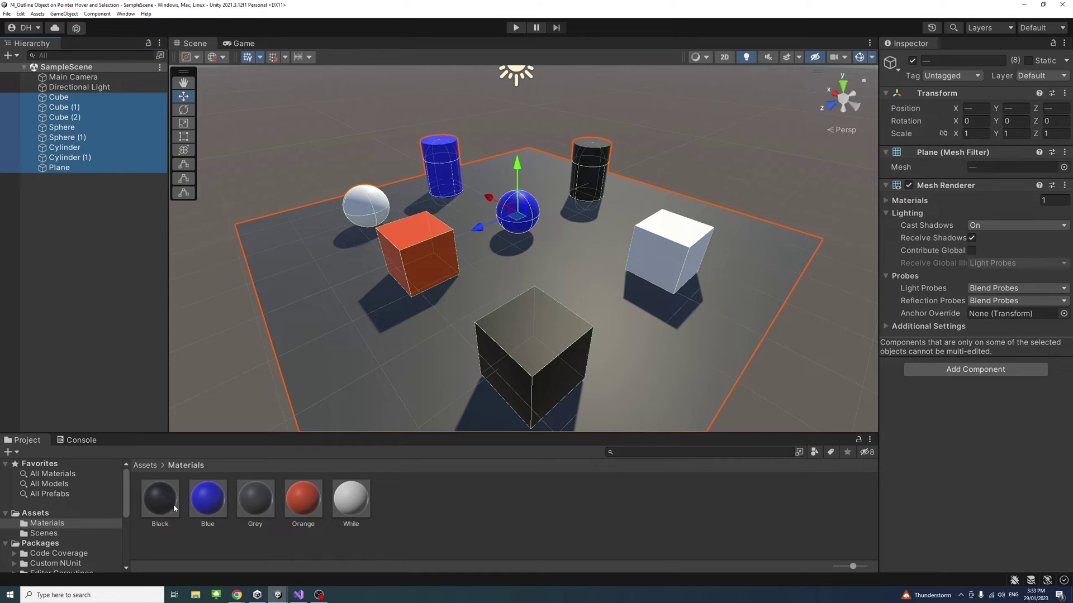
pyautogui.click(438, 524)
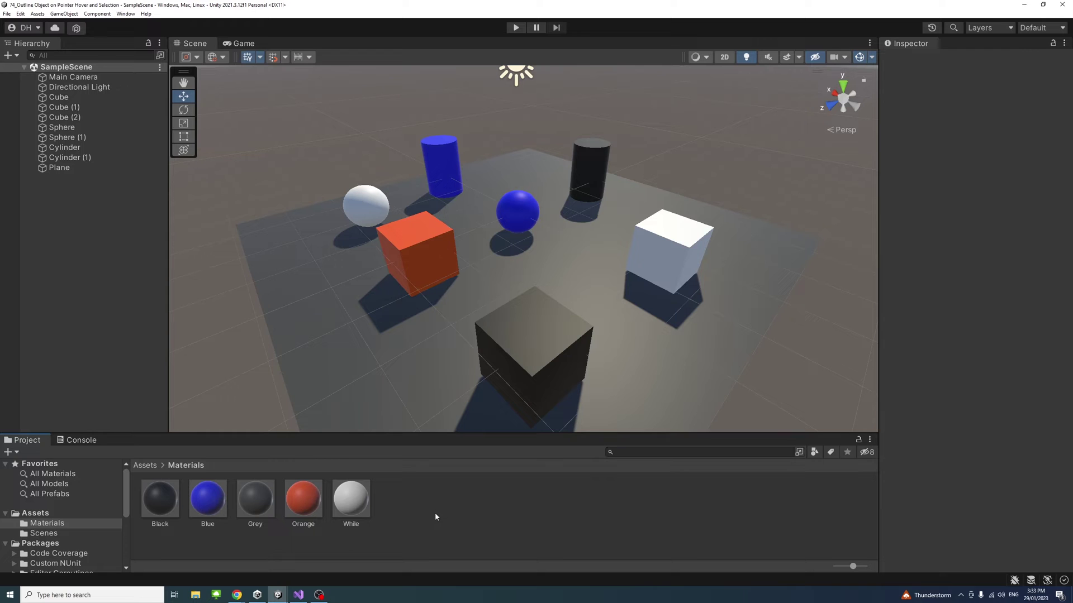
# Step: Switch to the browser, add the free Quick Outline package to My Assets, and return to Unity
pyautogui.click(1024, 5)
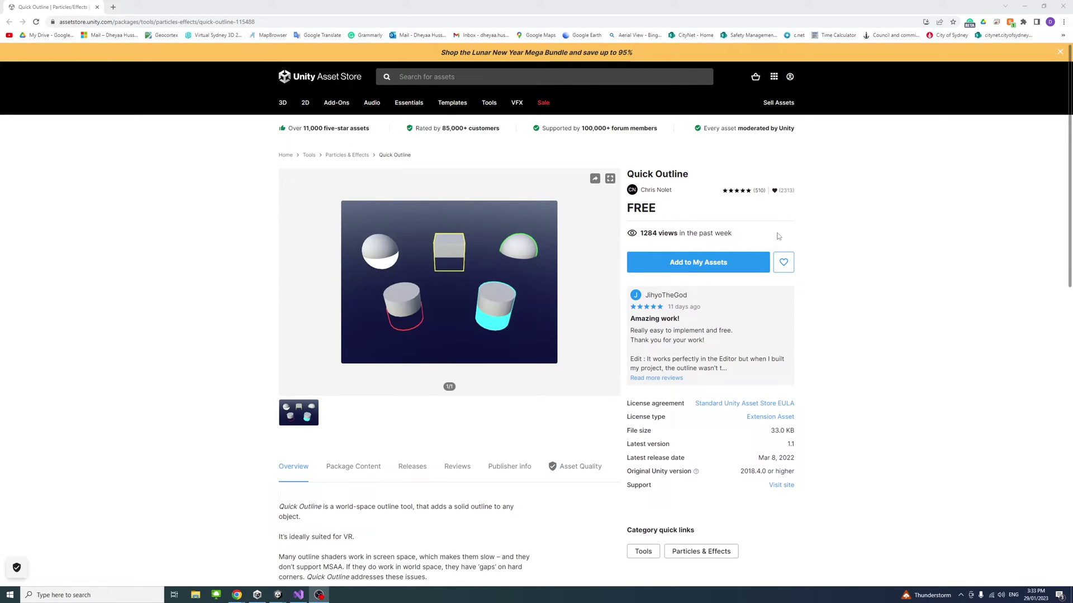
pyautogui.click(719, 267)
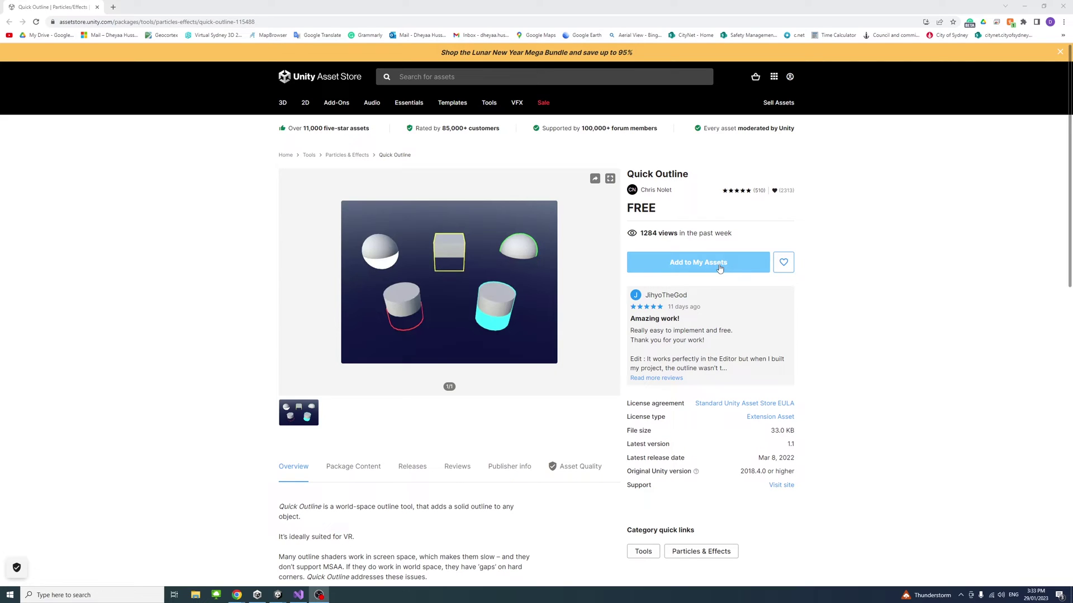
pyautogui.hotkey('alt', 'Tab')
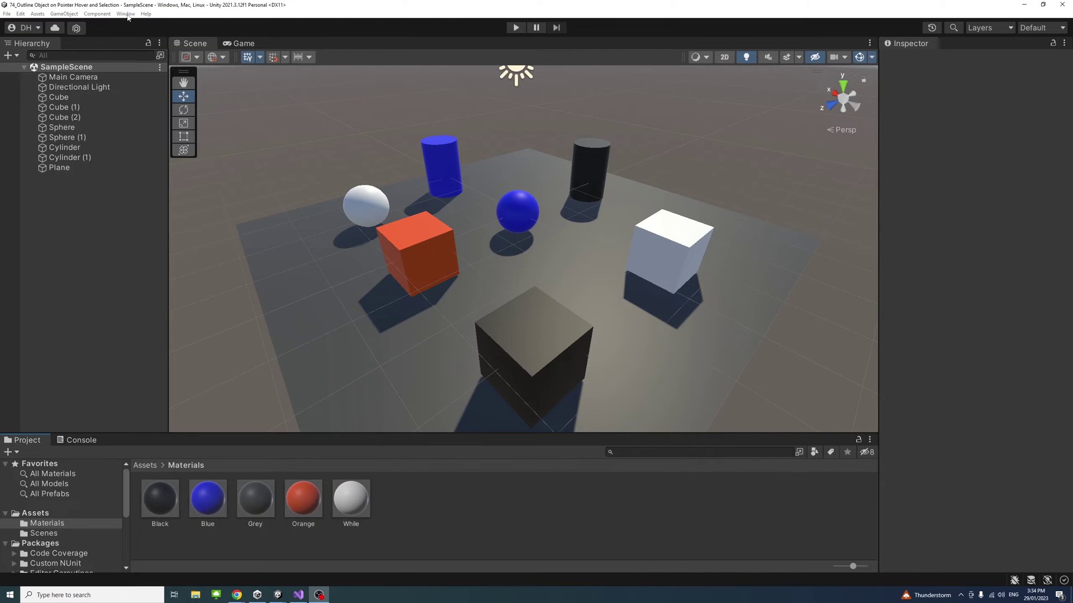
# Step: Import all files of the Quick Outline package from My Assets with the Package Manager, and close it
pyautogui.click(126, 14)
pyautogui.click(143, 114)
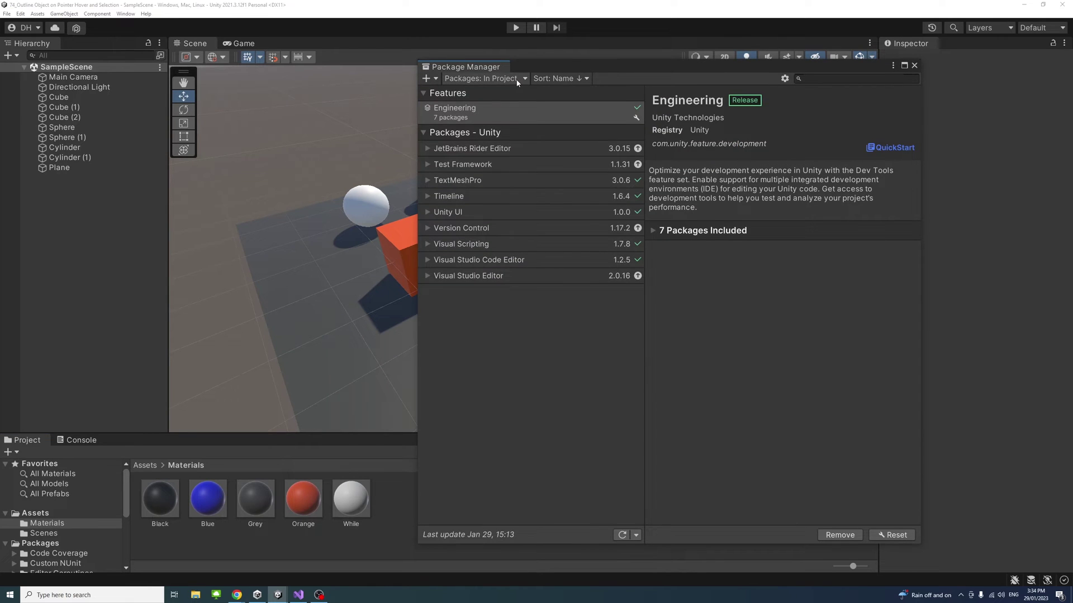
pyautogui.click(516, 80)
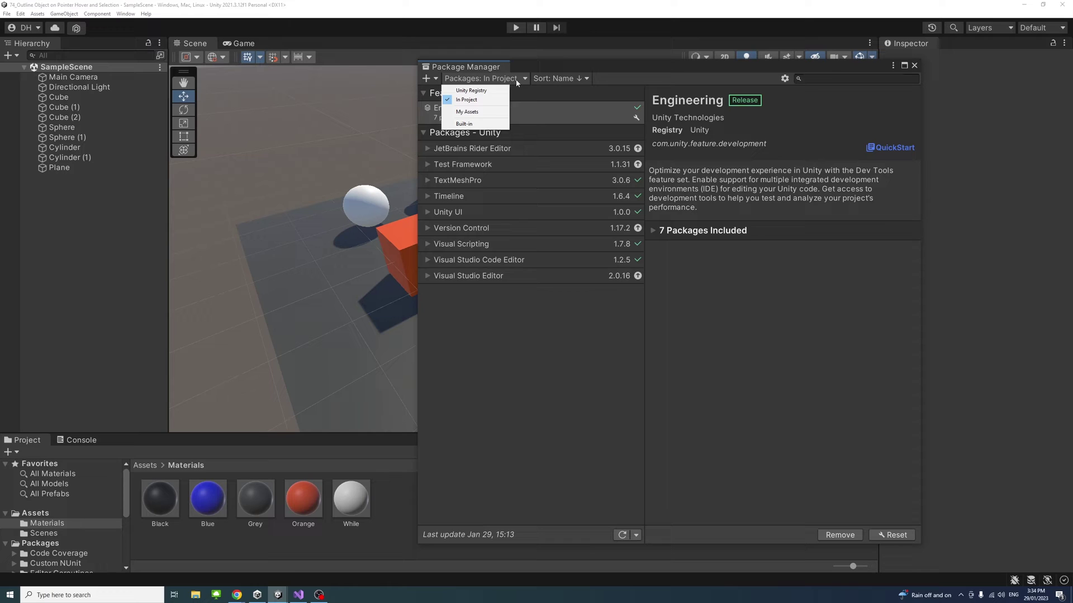
pyautogui.click(469, 113)
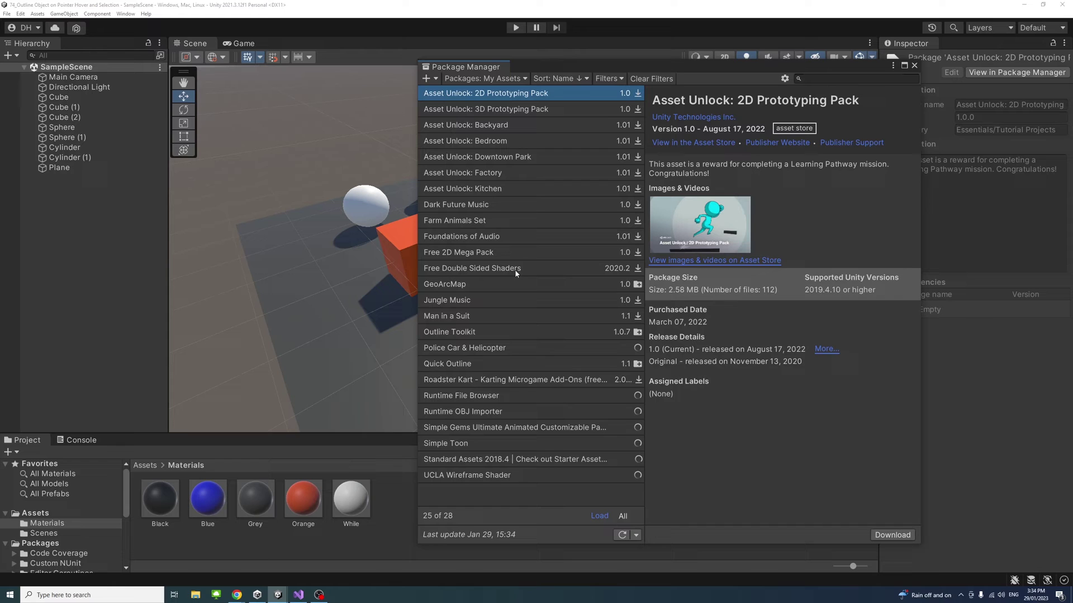
pyautogui.click(474, 366)
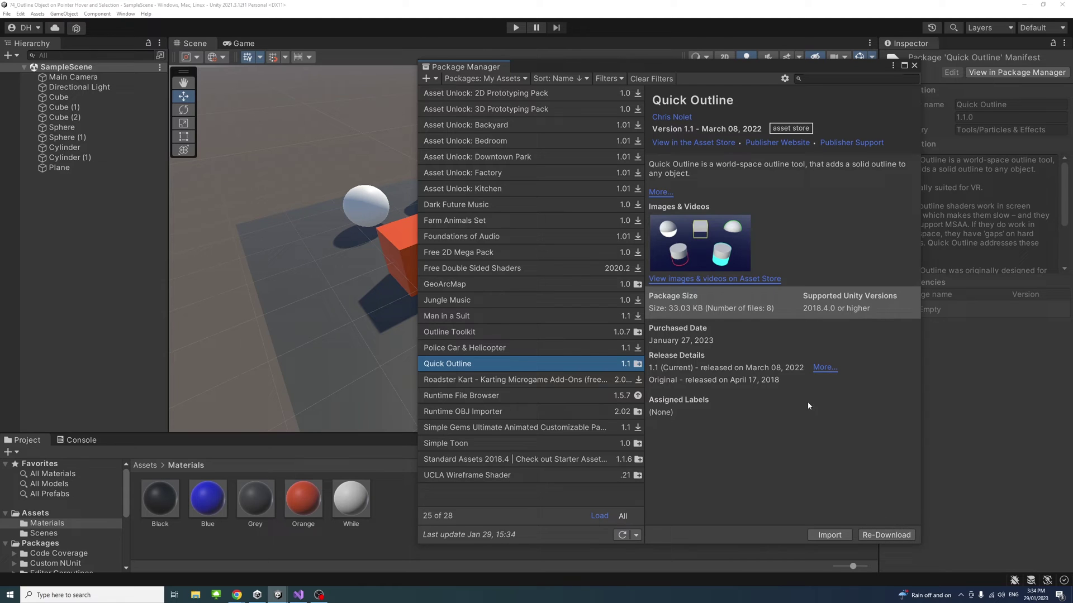
pyautogui.click(837, 537)
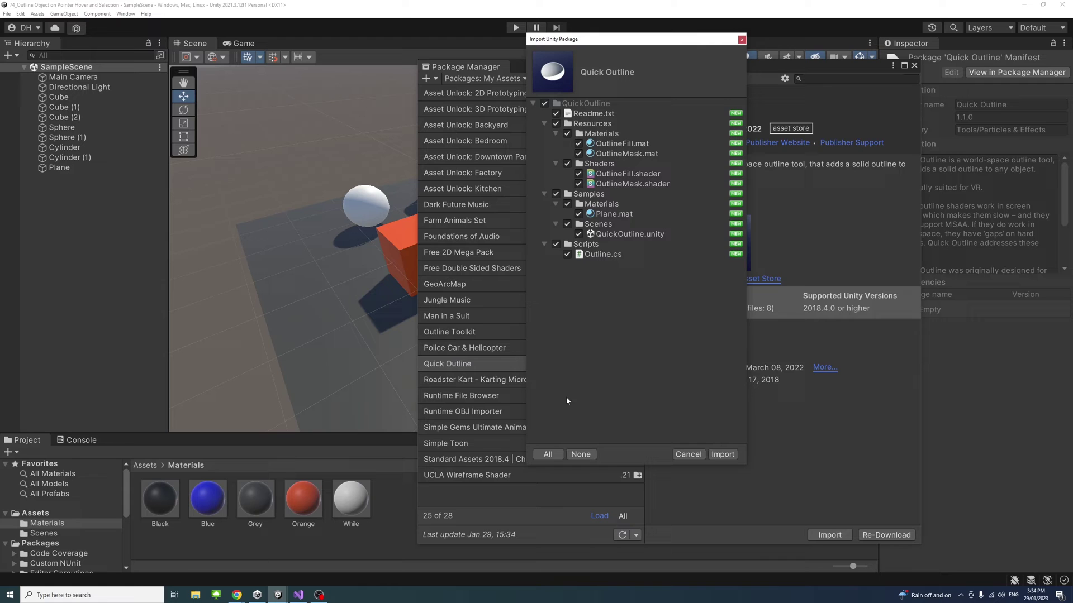
pyautogui.click(722, 455)
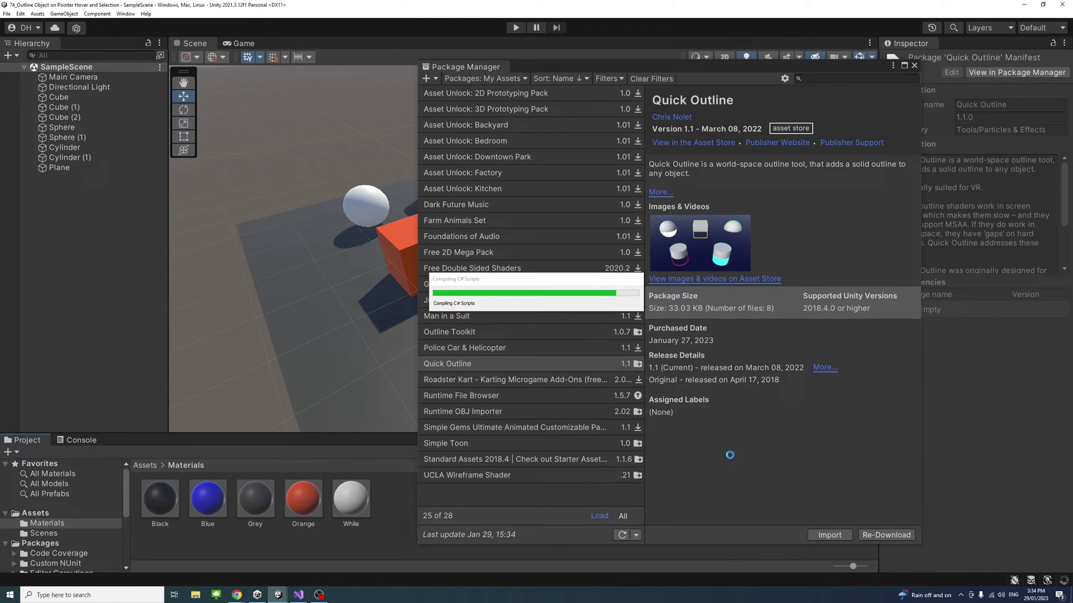
pyautogui.click(914, 66)
# Step: Open the QuickOutline/Resources/Materials folder in the project assets and select the OutlineFill material
pyautogui.click(20, 514)
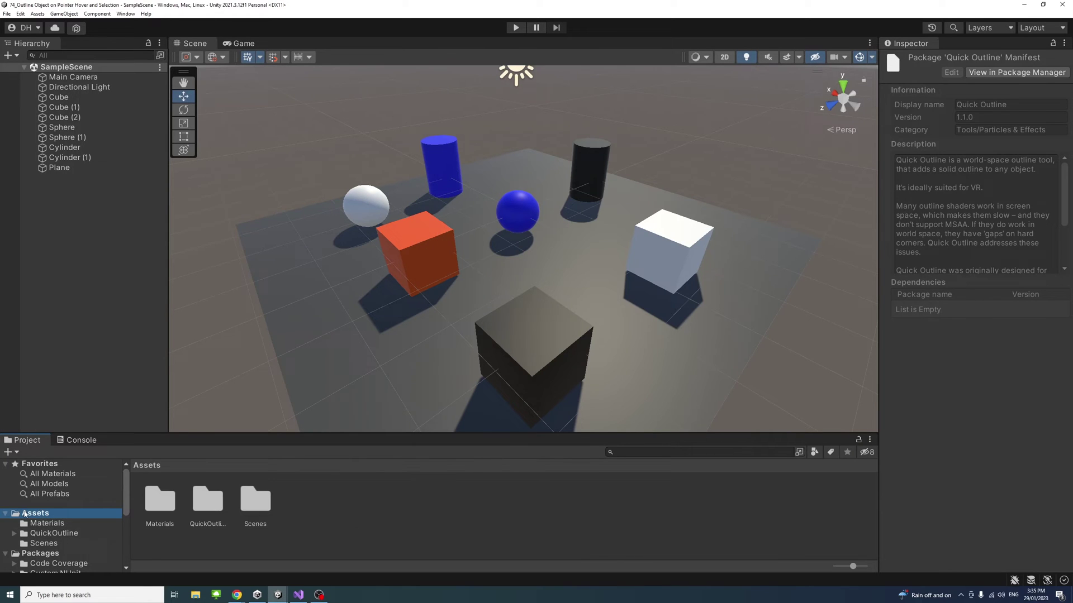
pyautogui.scroll(-2, 52, 518)
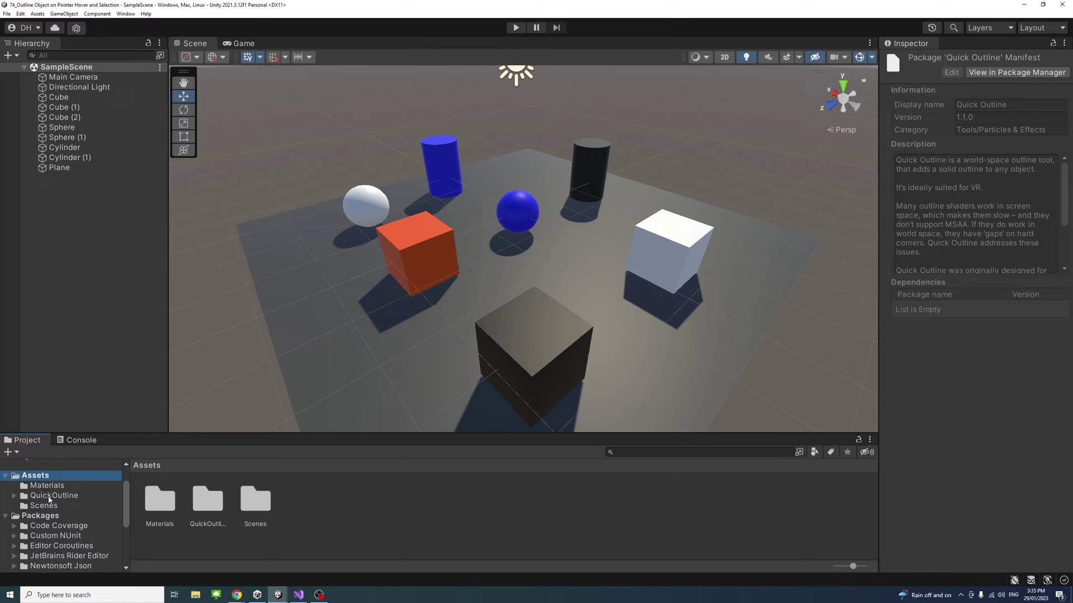
pyautogui.click(49, 498)
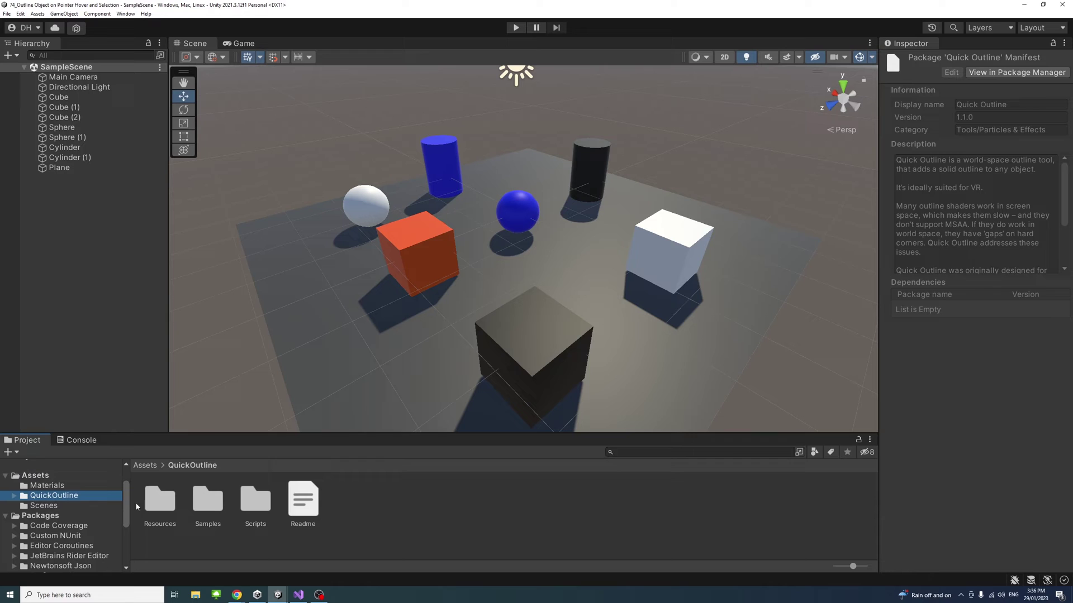
pyautogui.doubleClick(156, 501)
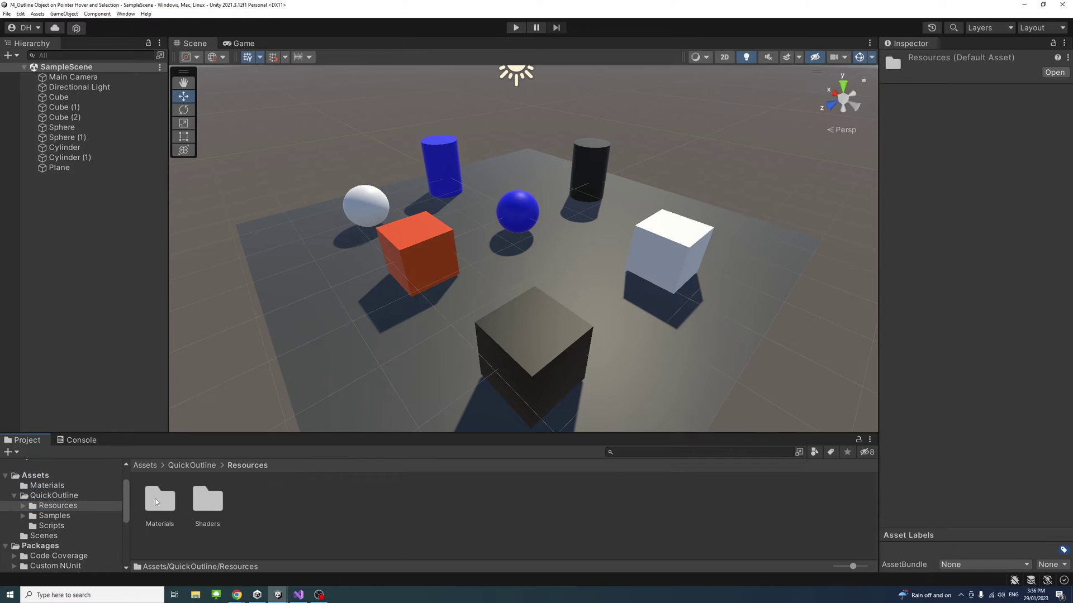
pyautogui.doubleClick(155, 501)
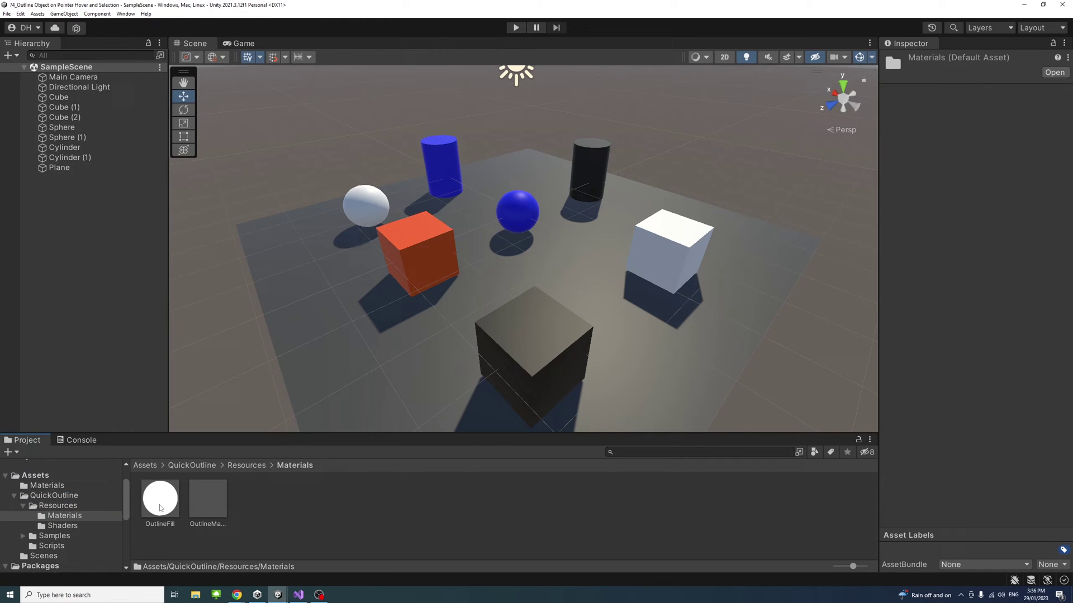
pyautogui.click(161, 506)
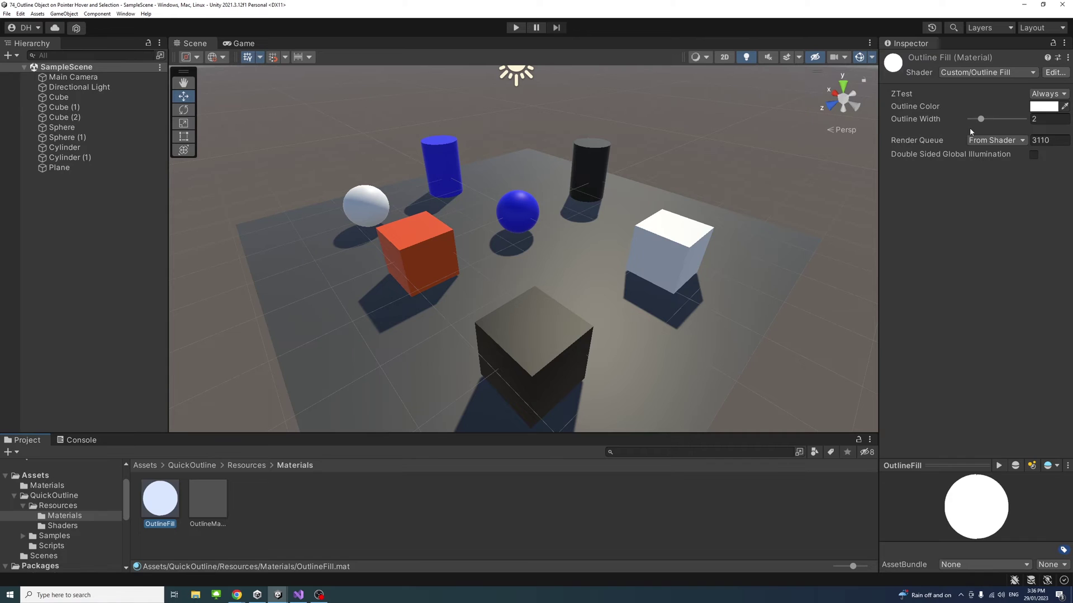
# Step: Set the OutlineFill material's outline color to magenta (RGB 255, 0, 255) and its outline width to 7
pyautogui.click(1043, 108)
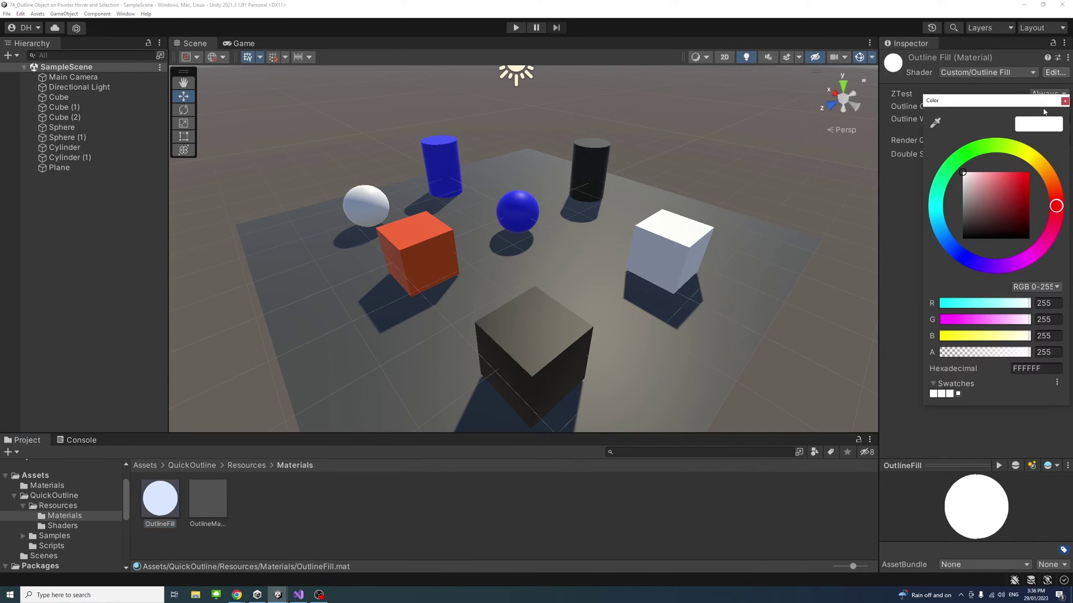
pyautogui.moveTo(1048, 198); pyautogui.dragTo(1041, 265)
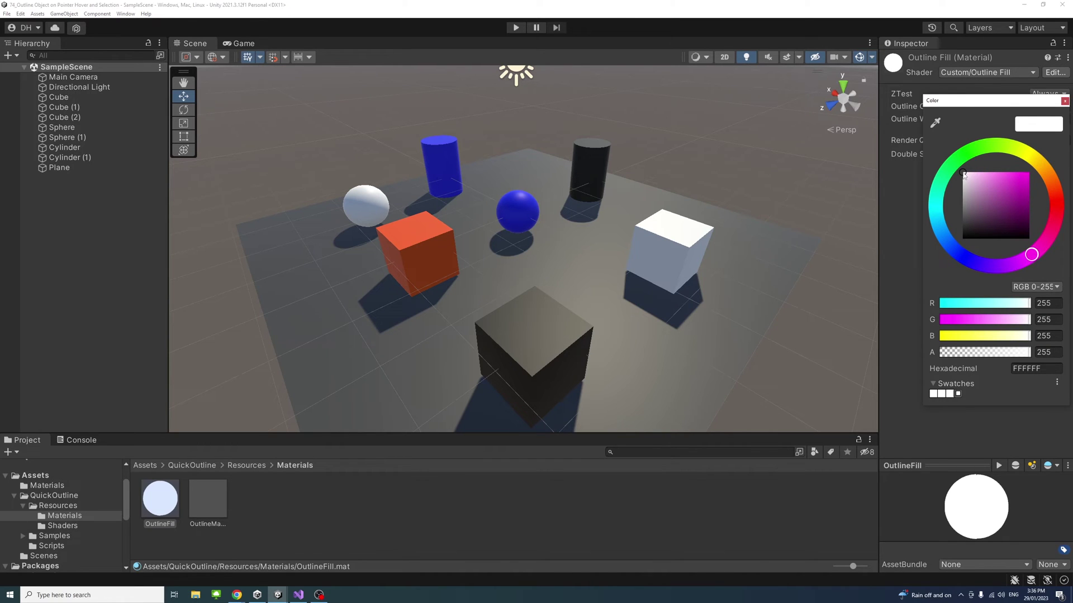
pyautogui.moveTo(1025, 178); pyautogui.dragTo(1053, 166)
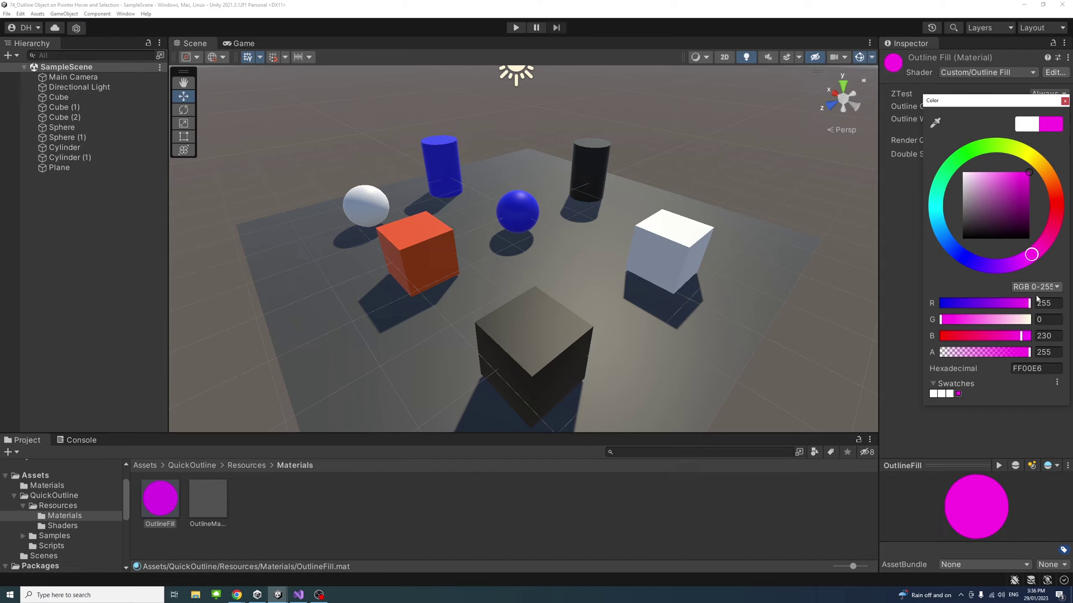
pyautogui.click(1053, 337)
pyautogui.write('255')
pyautogui.click(1064, 100)
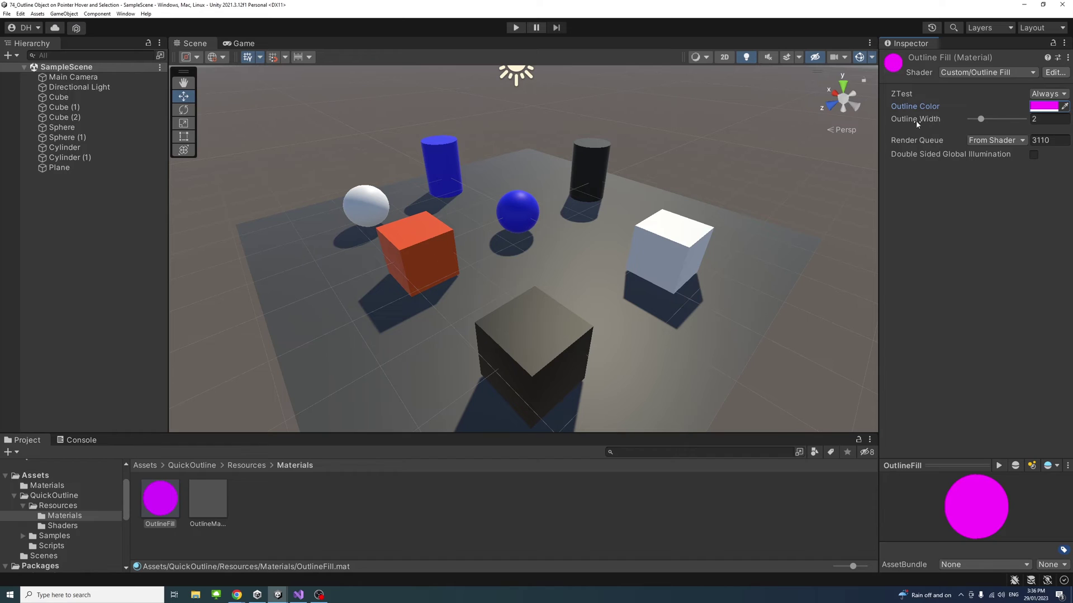
pyautogui.click(1046, 118)
pyautogui.write('7')
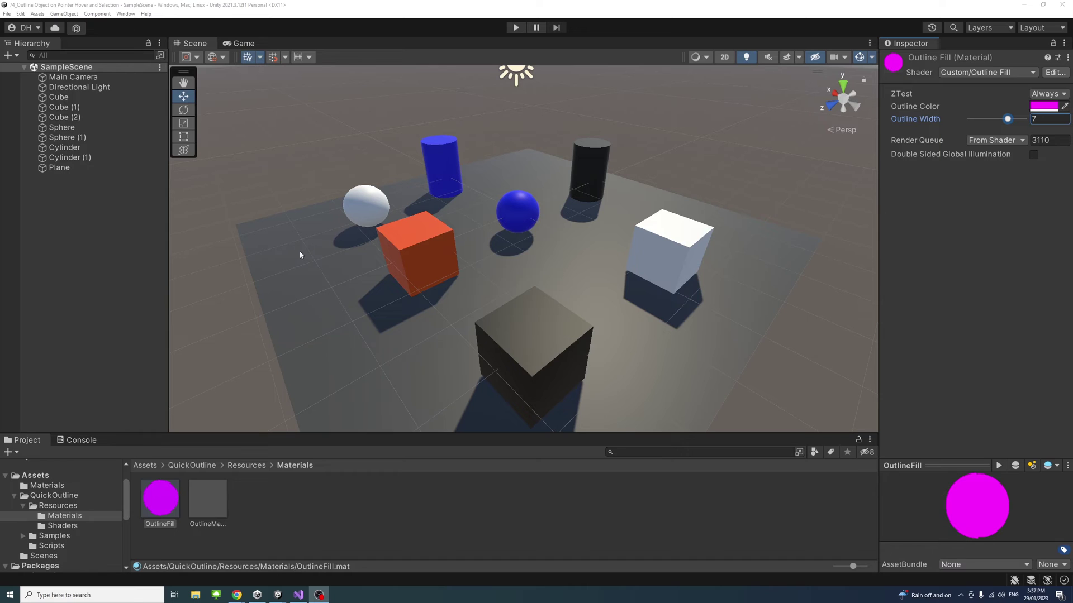
# Step: Create a new tag named Selectable, starting from the tag options of Cube (1)
pyautogui.click(61, 108)
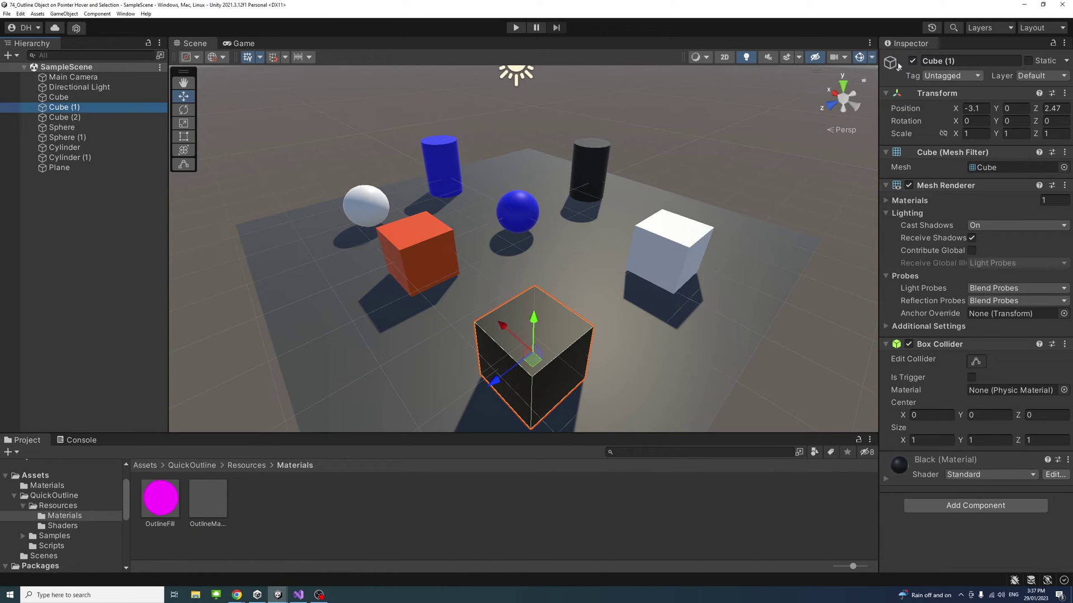
pyautogui.click(958, 80)
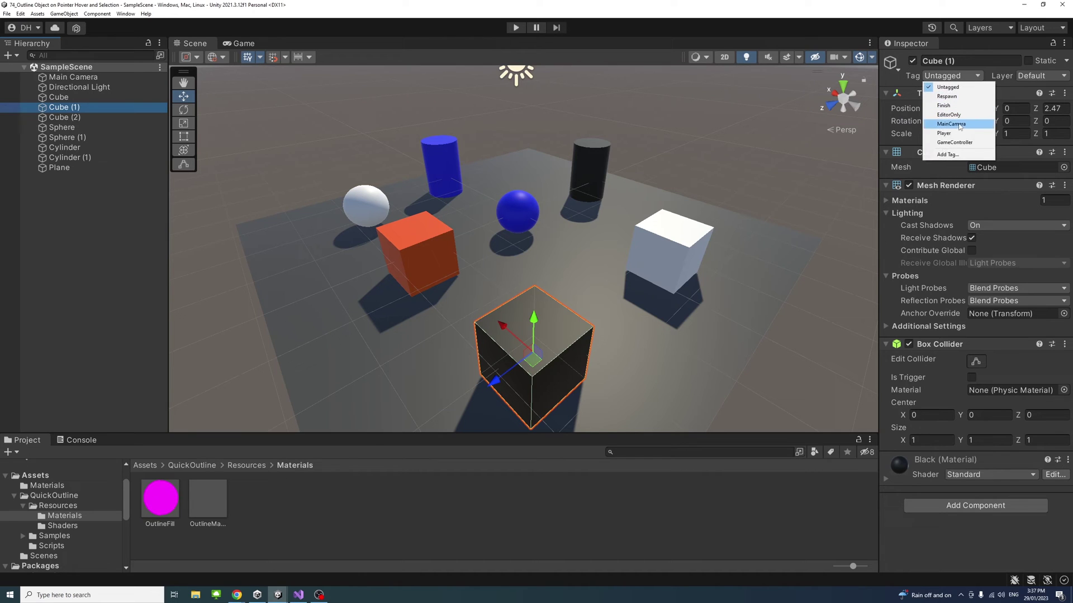
pyautogui.click(943, 156)
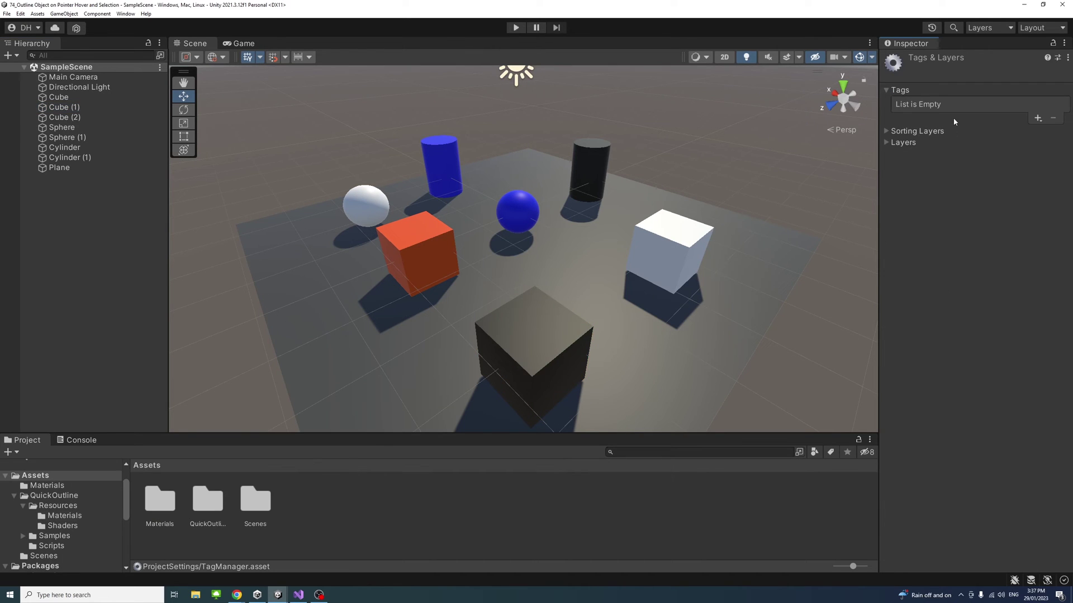
pyautogui.click(1037, 118)
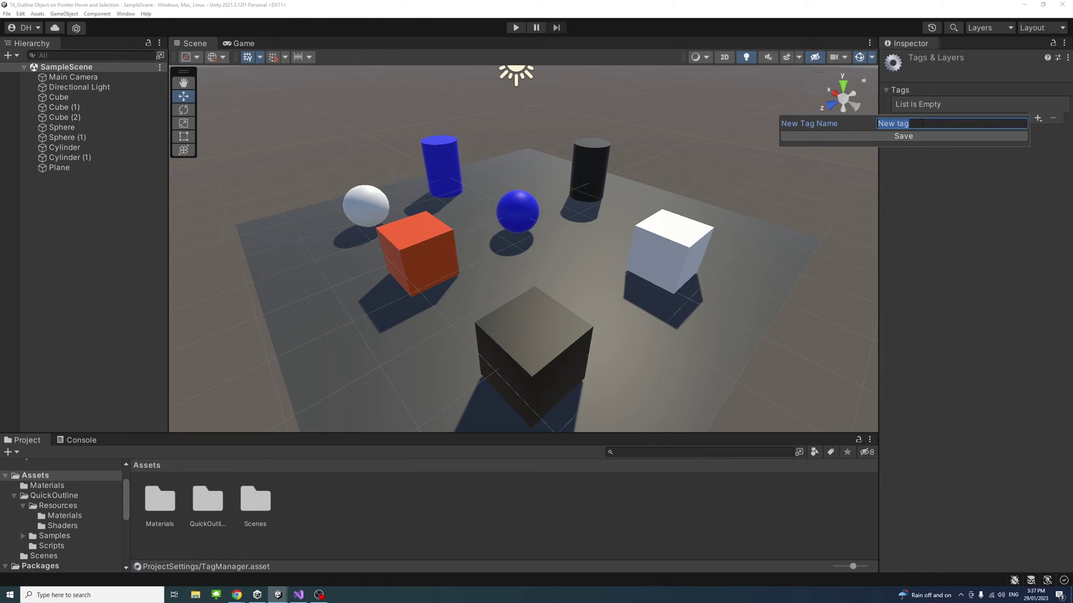
pyautogui.write('Selectable')
pyautogui.click(912, 138)
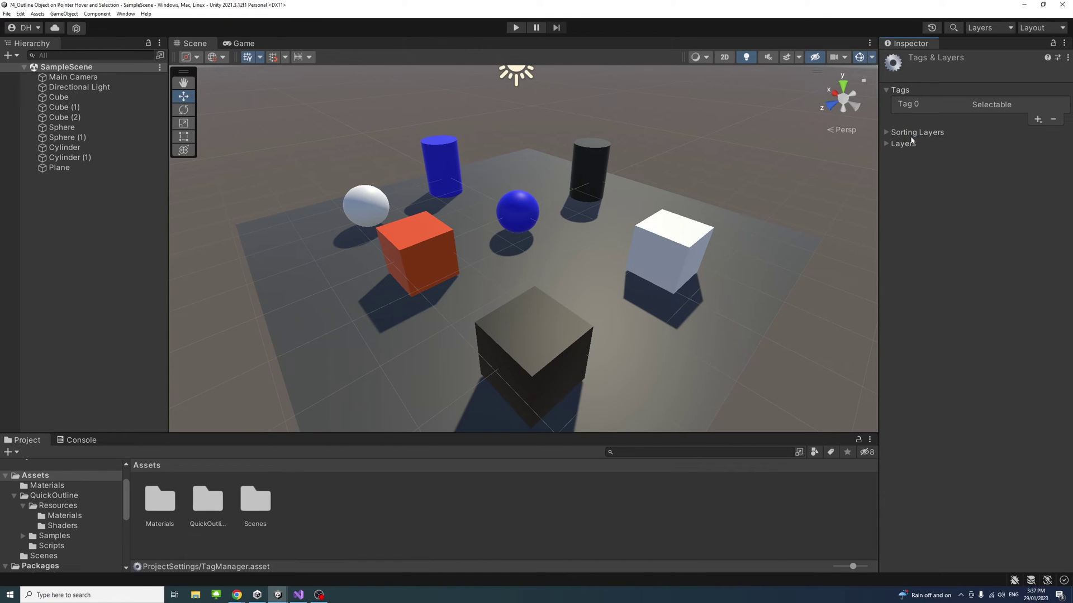
# Step: Assign the Selectable tag to all cubes, spheres and cylinders, leaving out the Plane
pyautogui.click(59, 99)
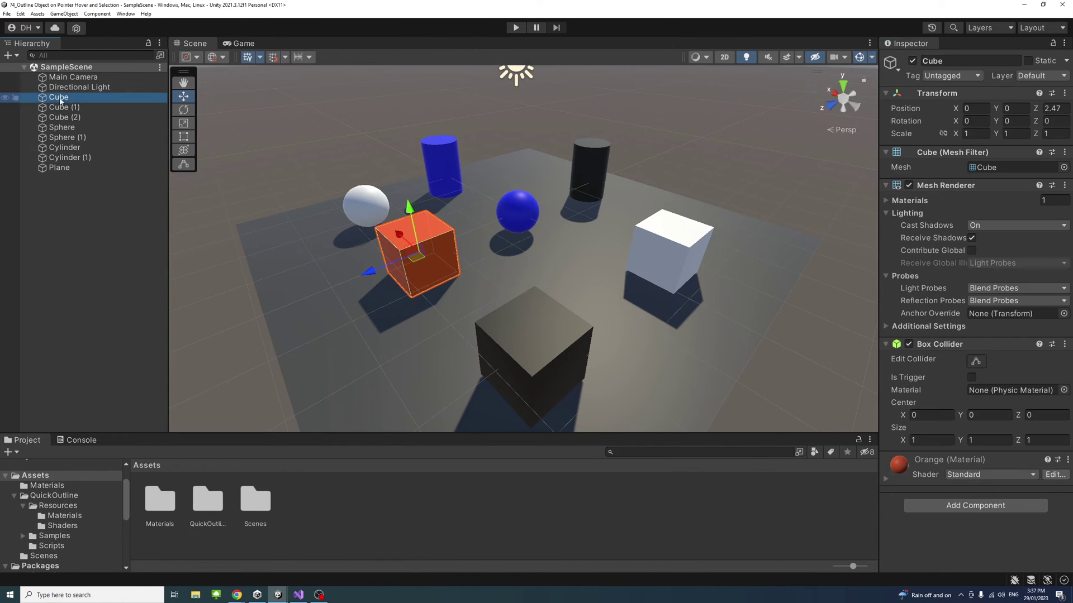
pyautogui.keyDown('shift'); pyautogui.click(60, 158); pyautogui.keyUp('shift')
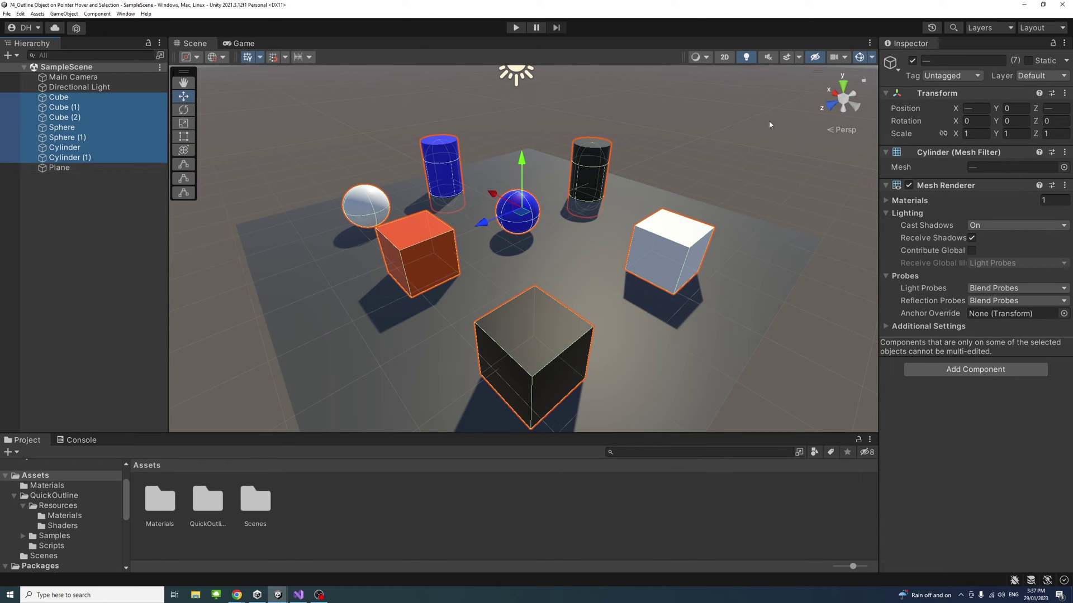
pyautogui.click(970, 78)
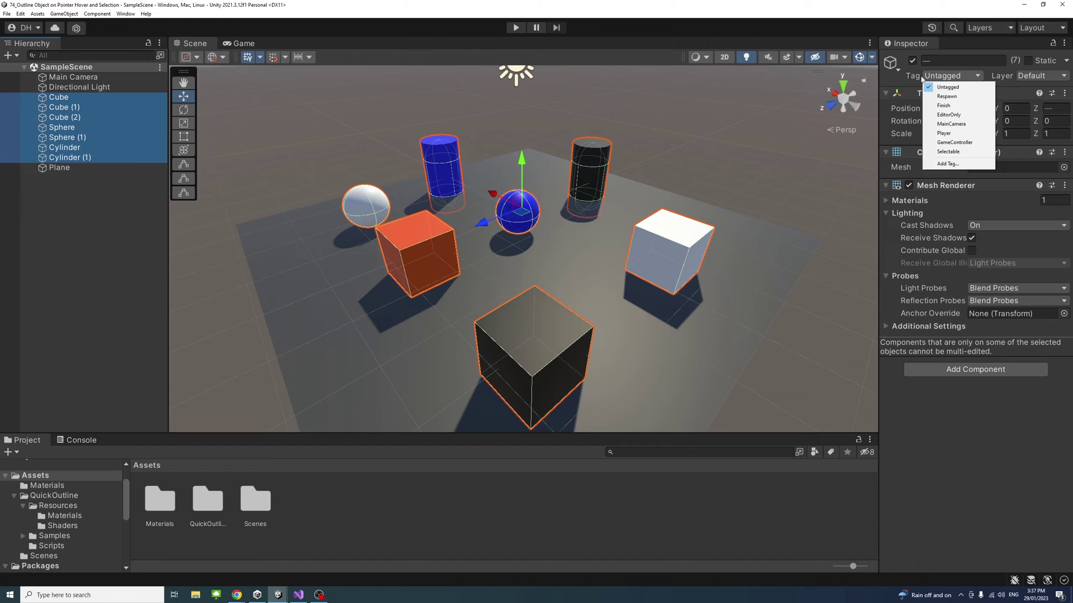
pyautogui.click(950, 152)
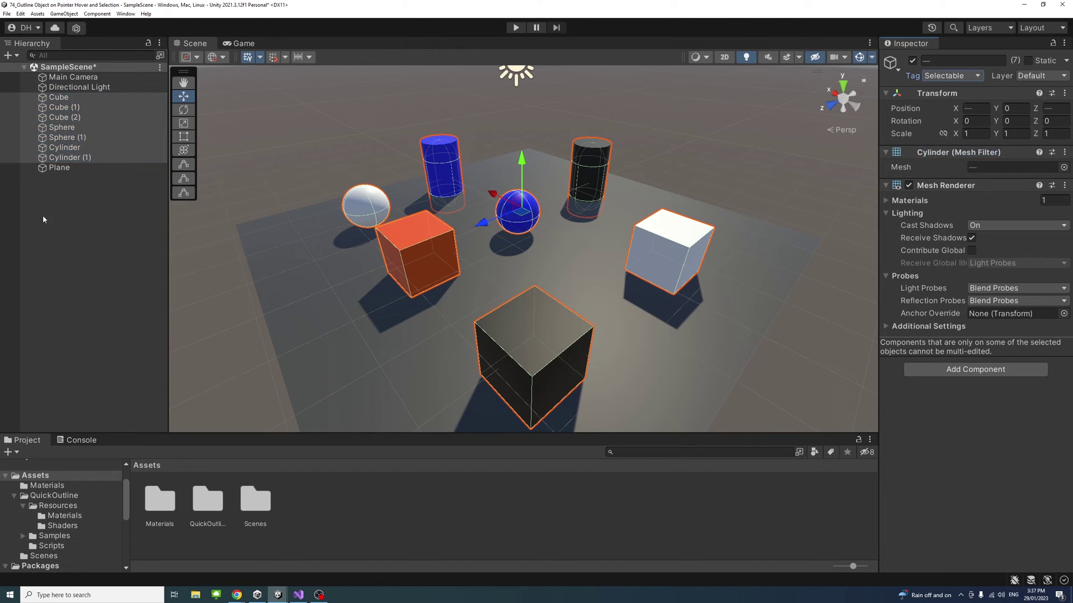
# Step: Create a new folder named Scripts directly under Assets and open it
pyautogui.click(41, 196)
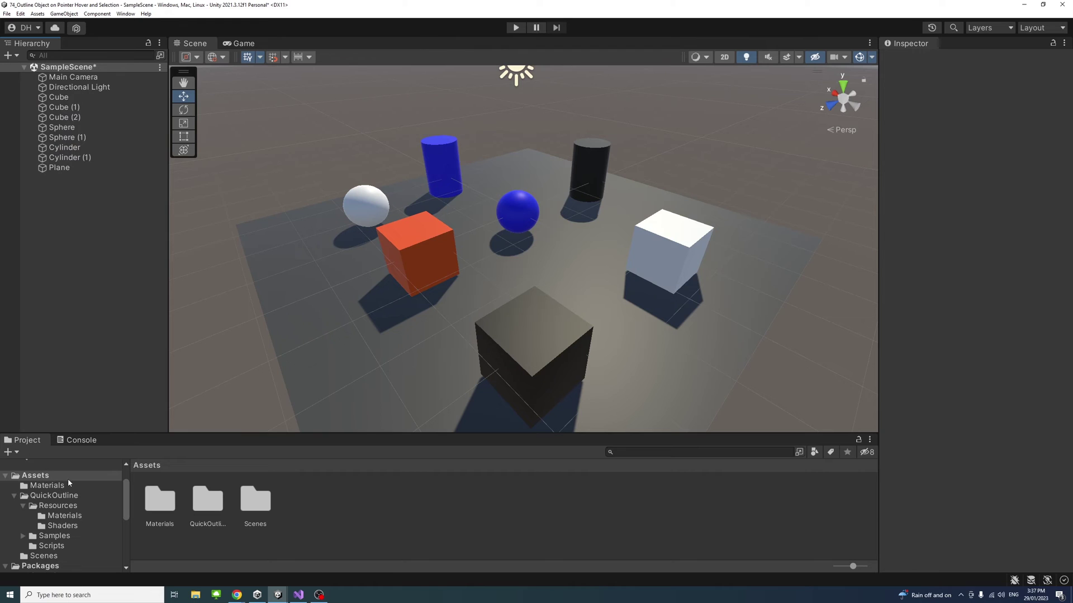
pyautogui.moveTo(125, 490); pyautogui.dragTo(129, 475)
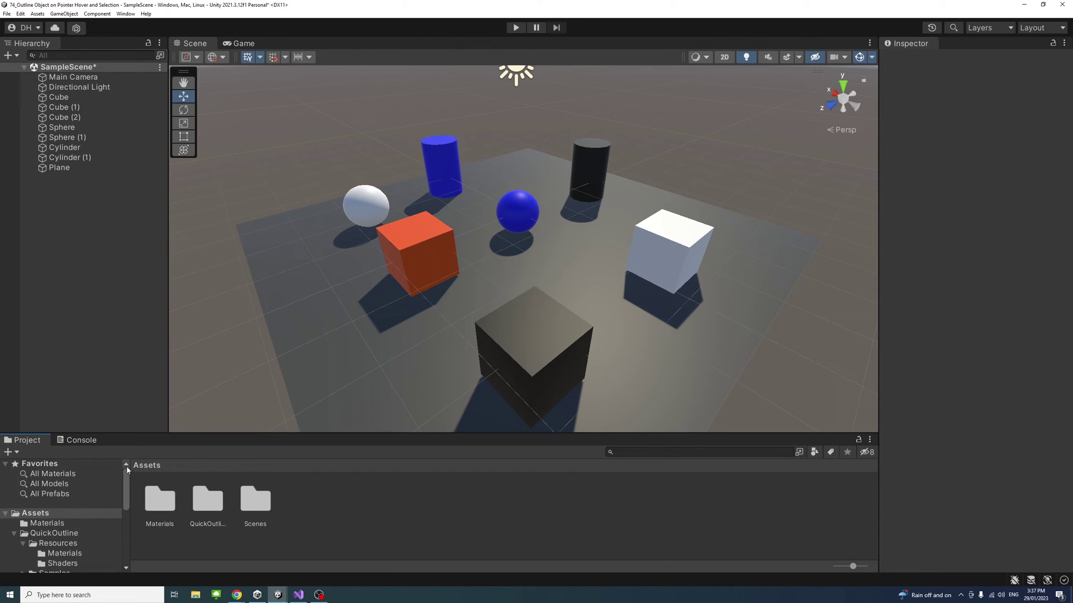
pyautogui.rightClick(34, 516)
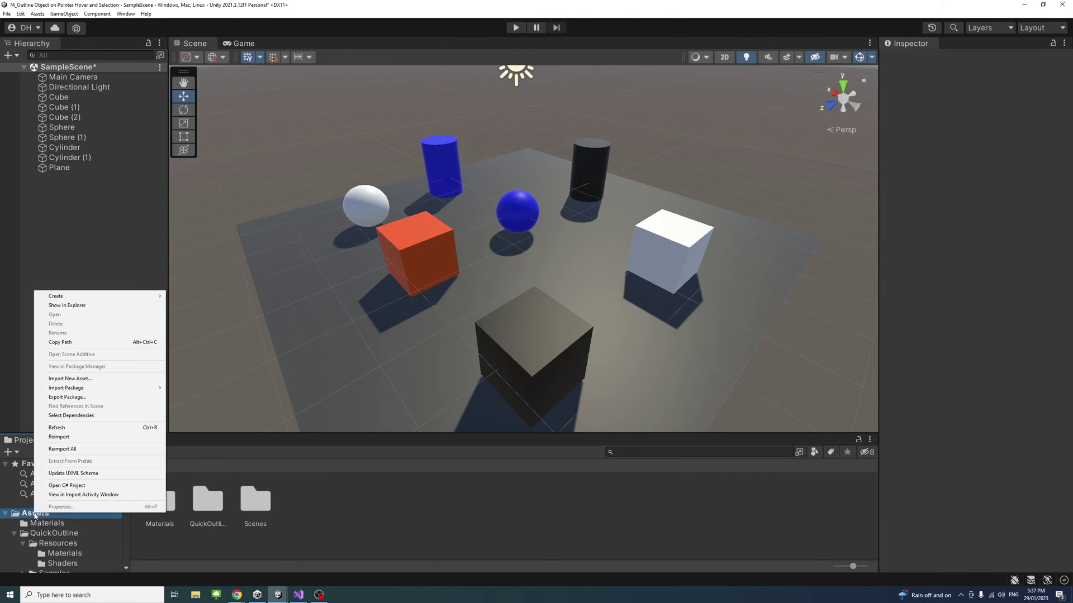
pyautogui.moveTo(85, 298)
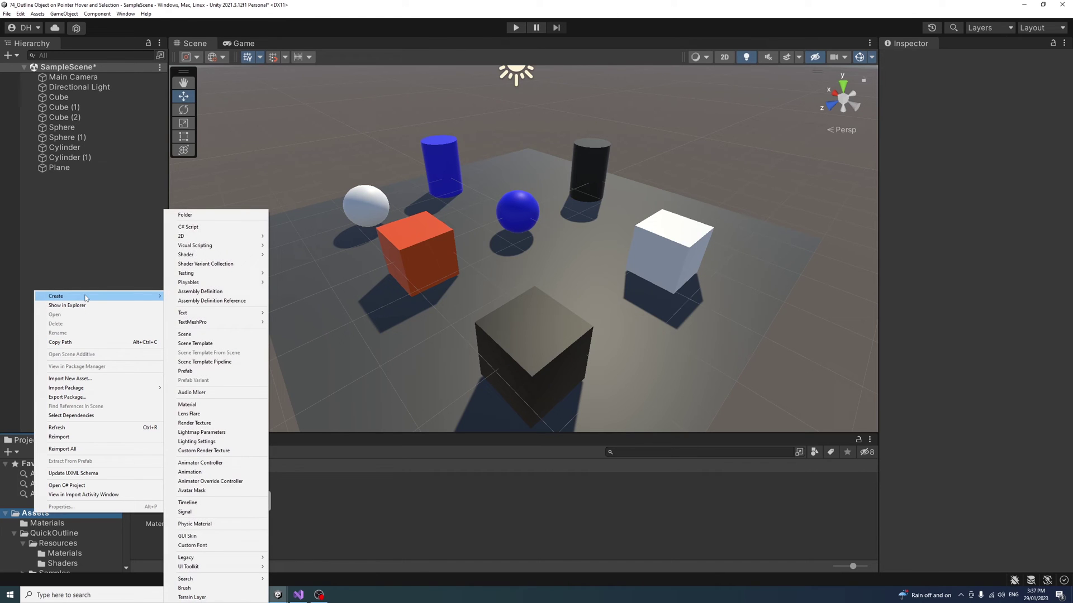
pyautogui.click(186, 215)
pyautogui.write('Scr')
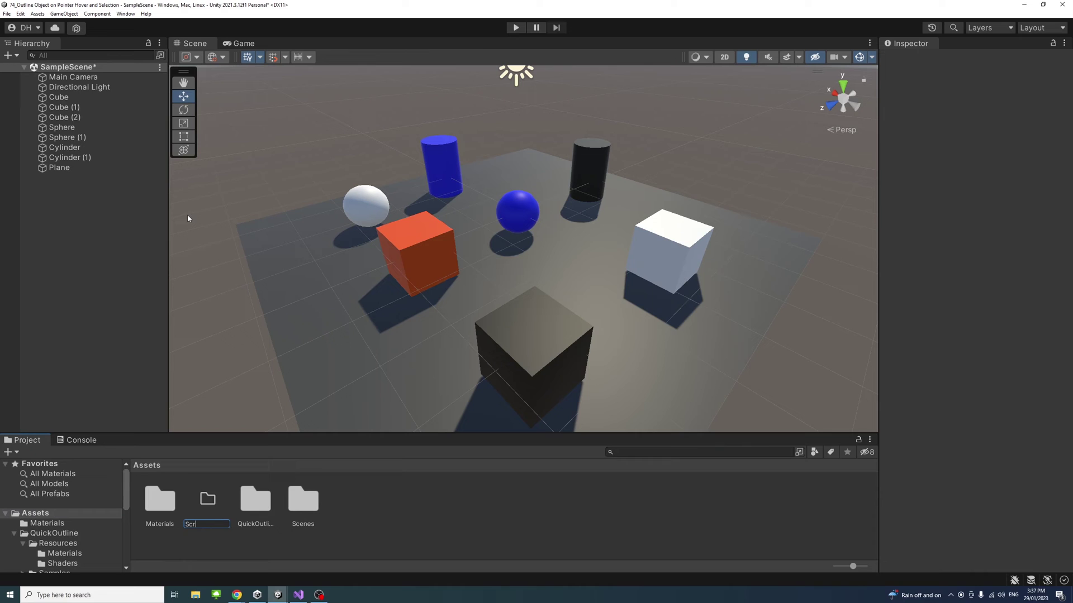
pyautogui.write('ipts')
pyautogui.press('Return')
pyautogui.press('Return')
# Step: Create a C# script named OutlineSelection in the Scripts folder
pyautogui.rightClick(162, 507)
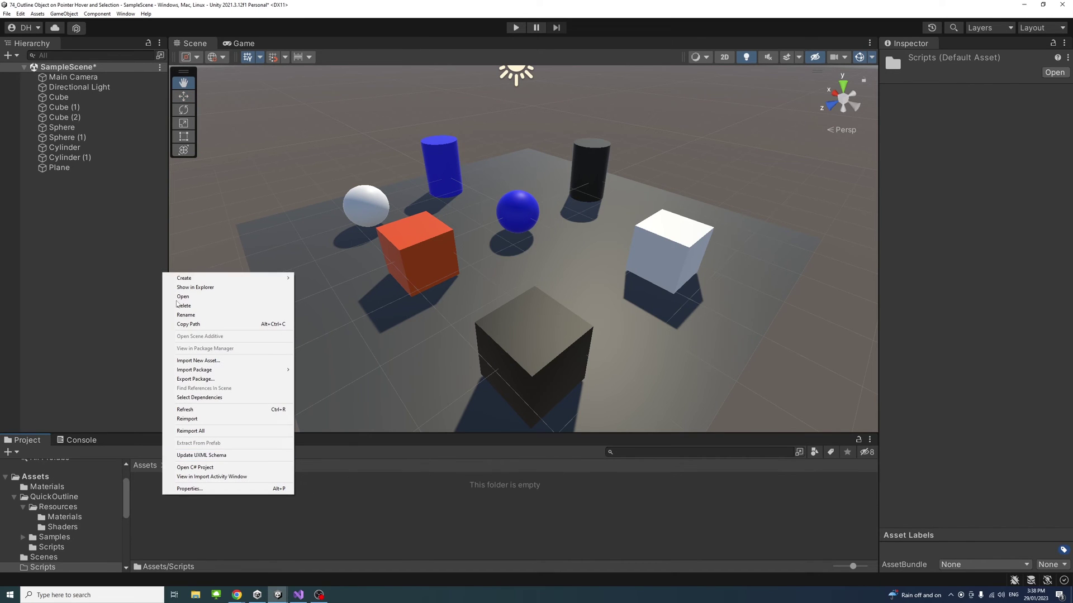
pyautogui.moveTo(189, 278)
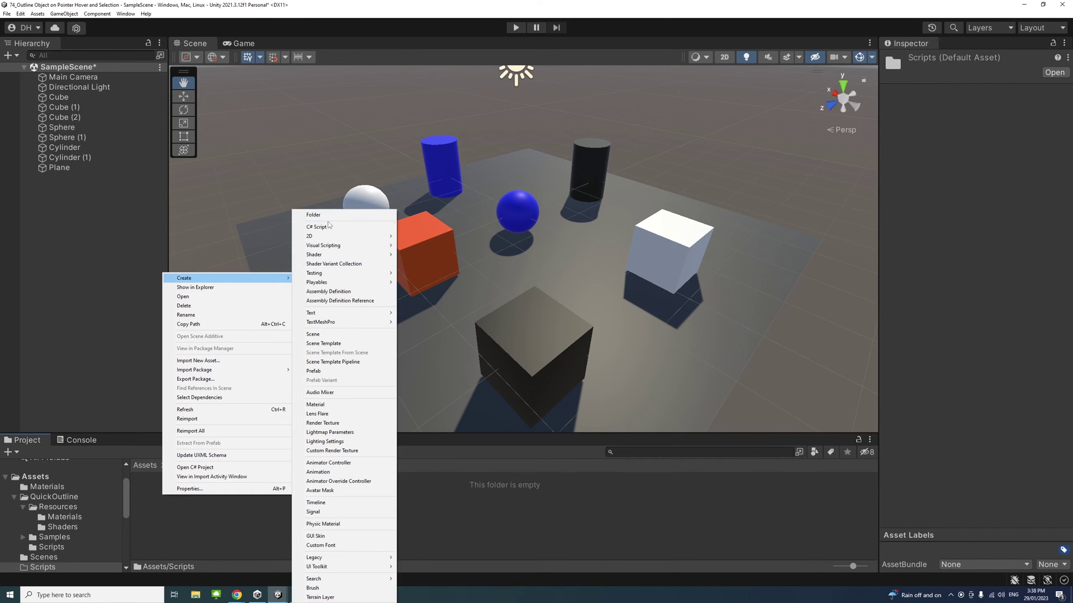
pyautogui.click(328, 225)
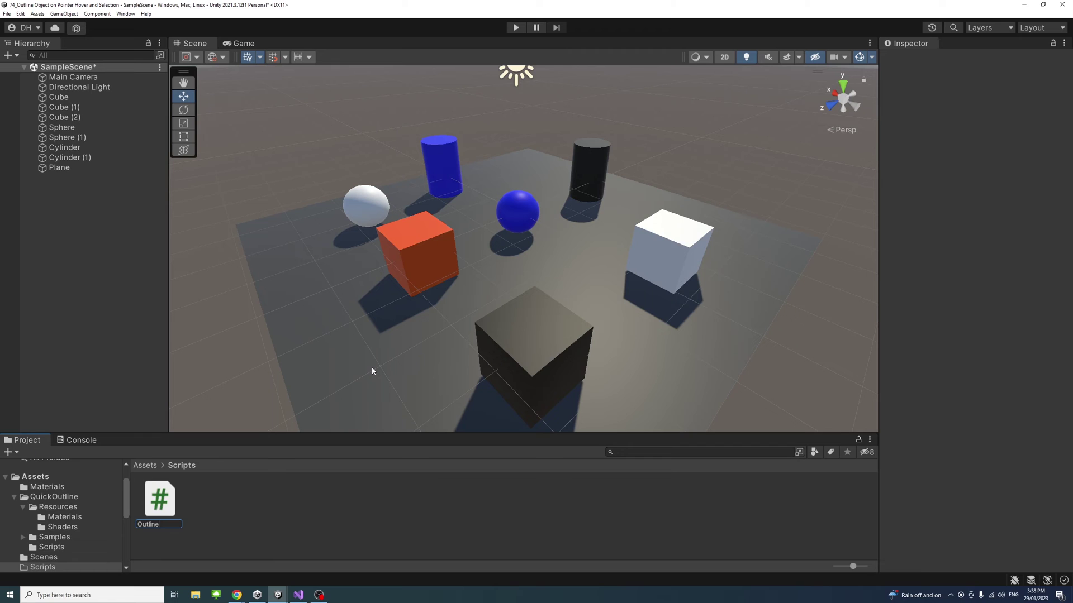
pyautogui.write('Selection')
pyautogui.press('Return')
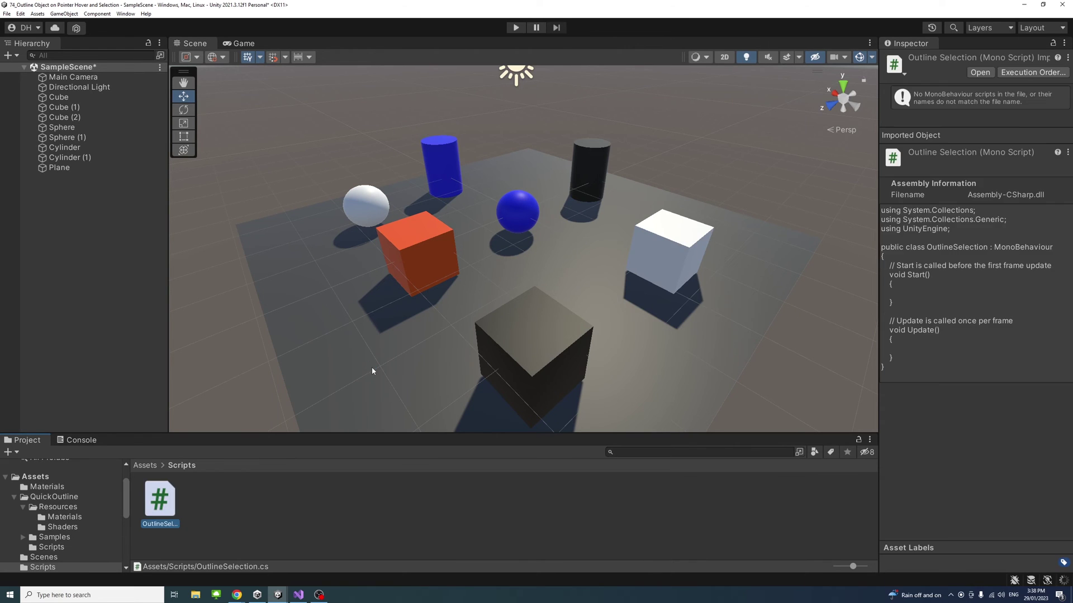
# Step: Create an empty game object named OutlineSelection in the scene and attach the OutlineSelection script to it
pyautogui.rightClick(56, 193)
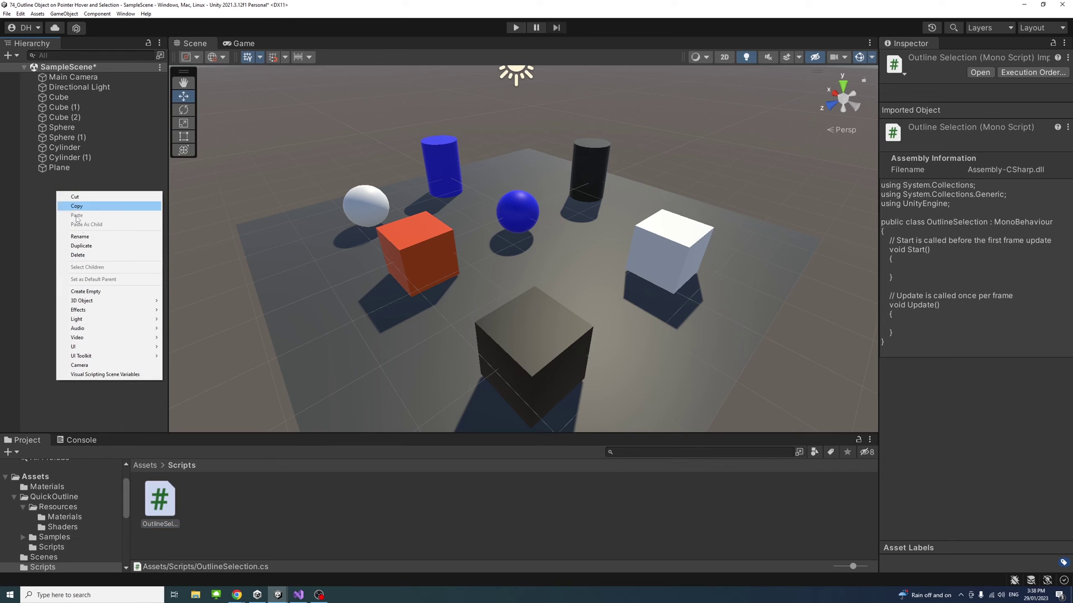
pyautogui.click(97, 291)
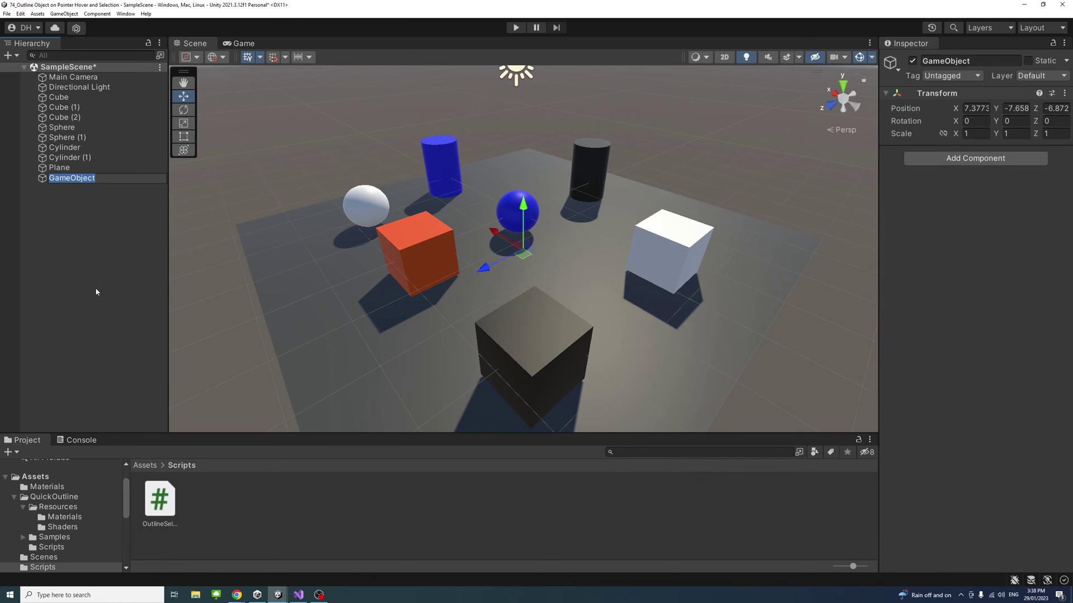
pyautogui.write('OutlineSelection')
pyautogui.press('Return')
pyautogui.click(260, 555)
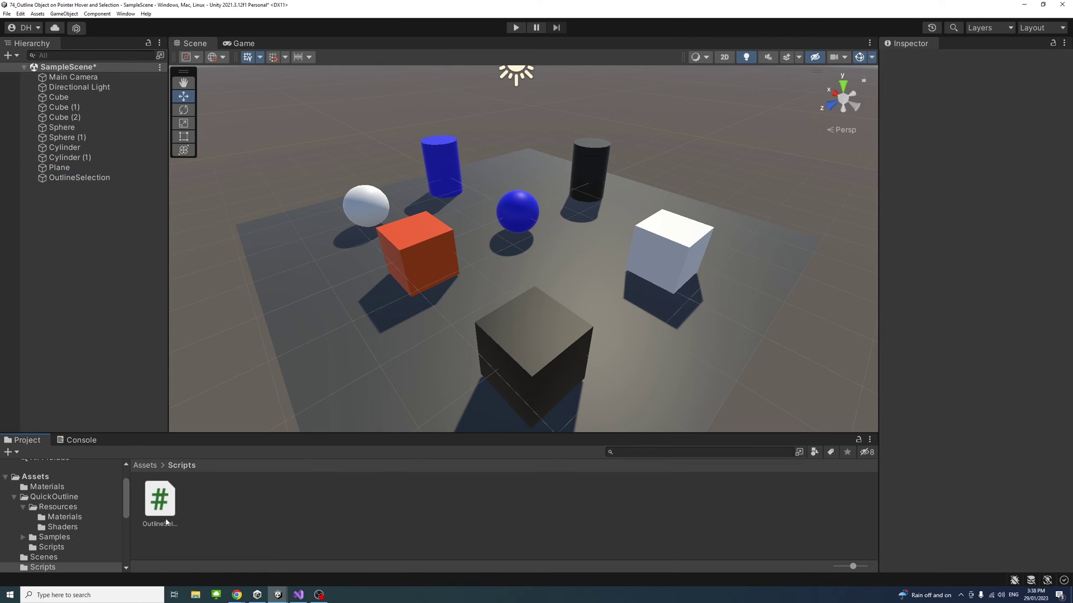
pyautogui.click(158, 503)
pyautogui.moveTo(158, 504); pyautogui.dragTo(73, 179)
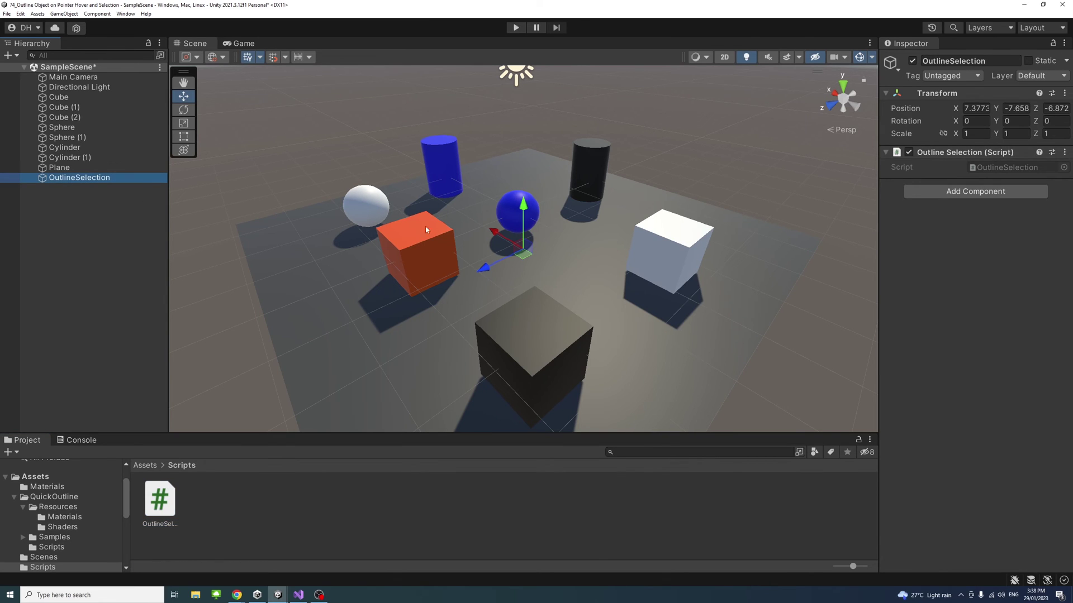
# Step: Open the OutlineSelection script in Visual Studio and review its highlight and selection code through to the end
pyautogui.doubleClick(157, 501)
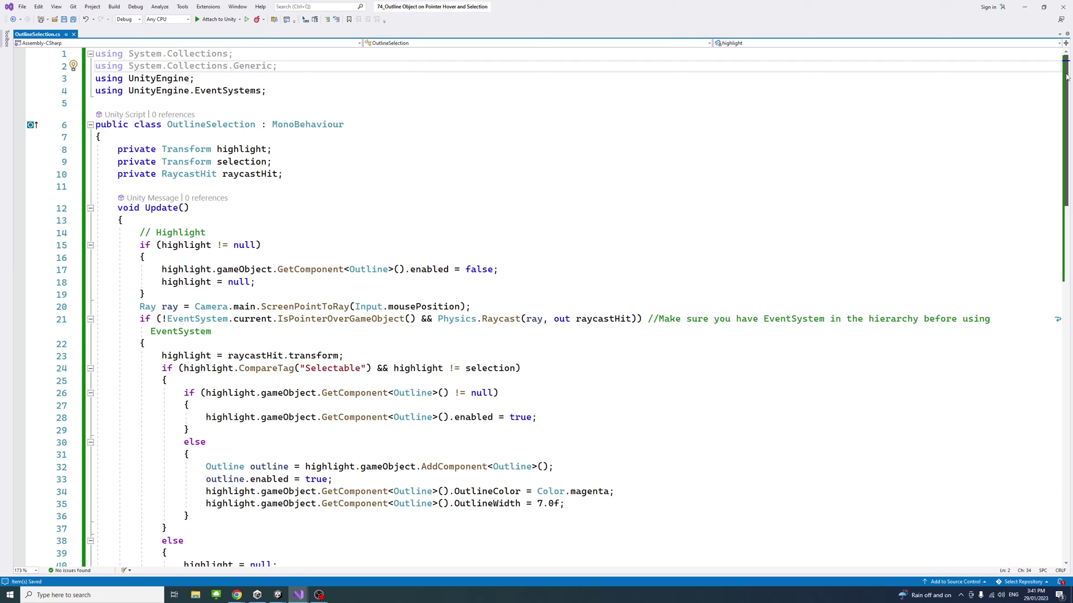
pyautogui.moveTo(1066, 80); pyautogui.dragTo(1070, 206)
pyautogui.click(711, 247)
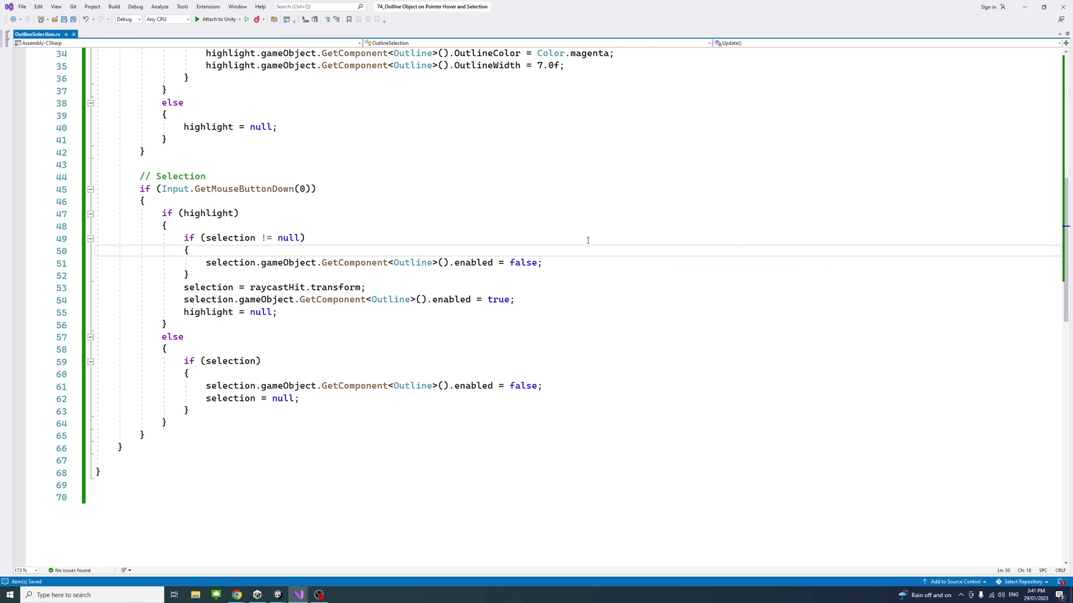
# Step: Switch back to the Unity project and add an Event System to the scene hierarchy
pyautogui.moveTo(277, 594)
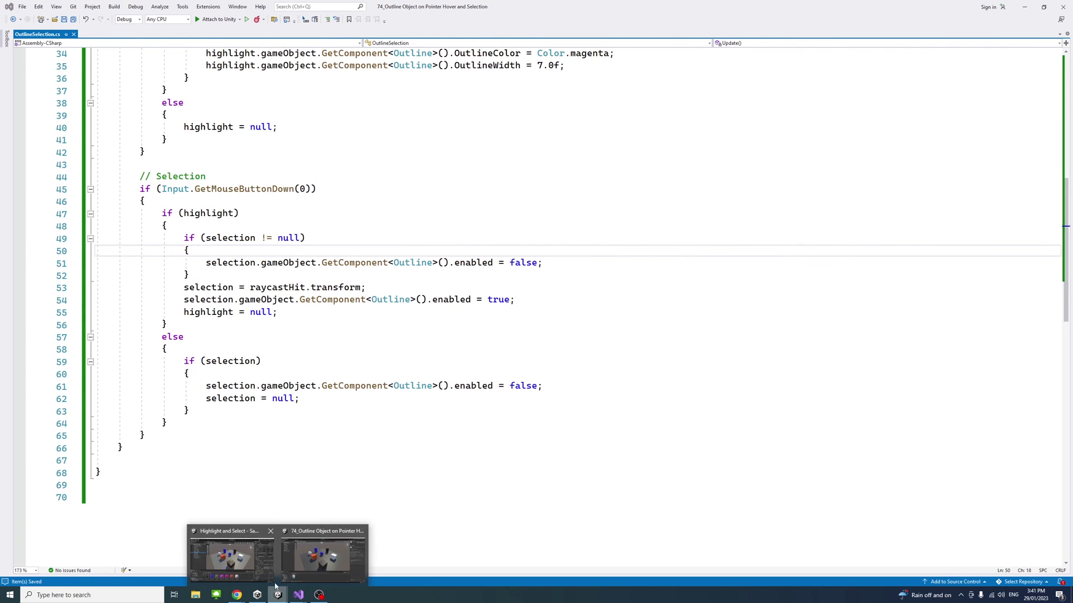
pyautogui.click(321, 549)
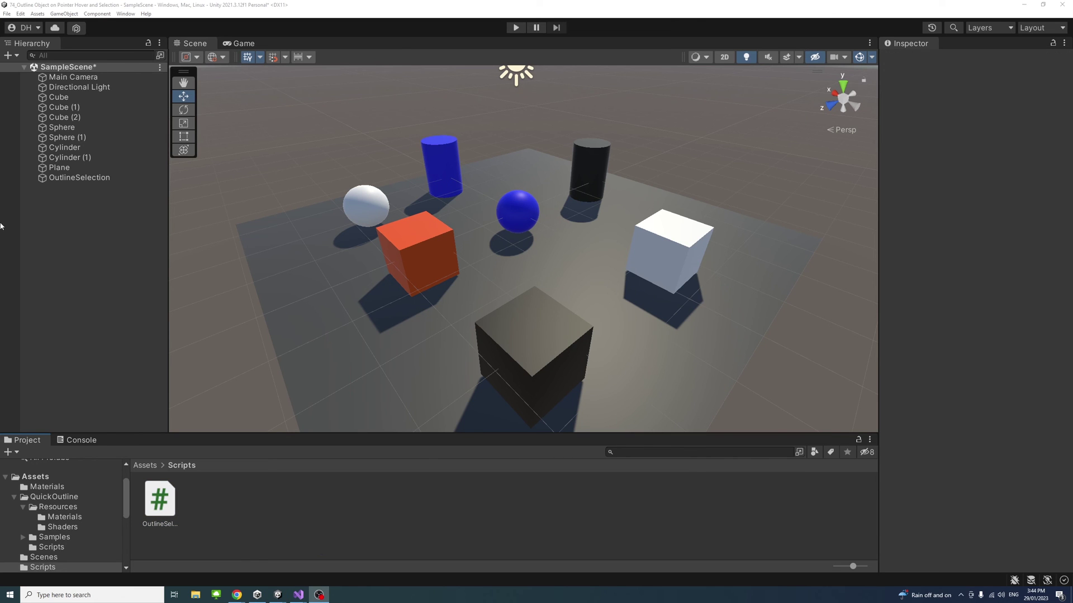
pyautogui.rightClick(58, 199)
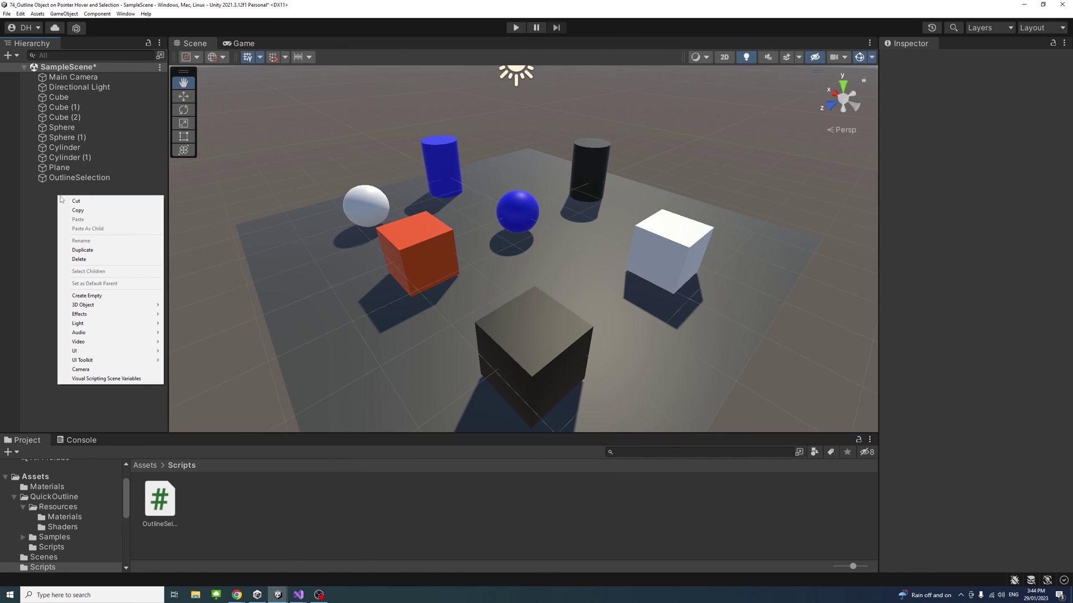
pyautogui.moveTo(85, 349)
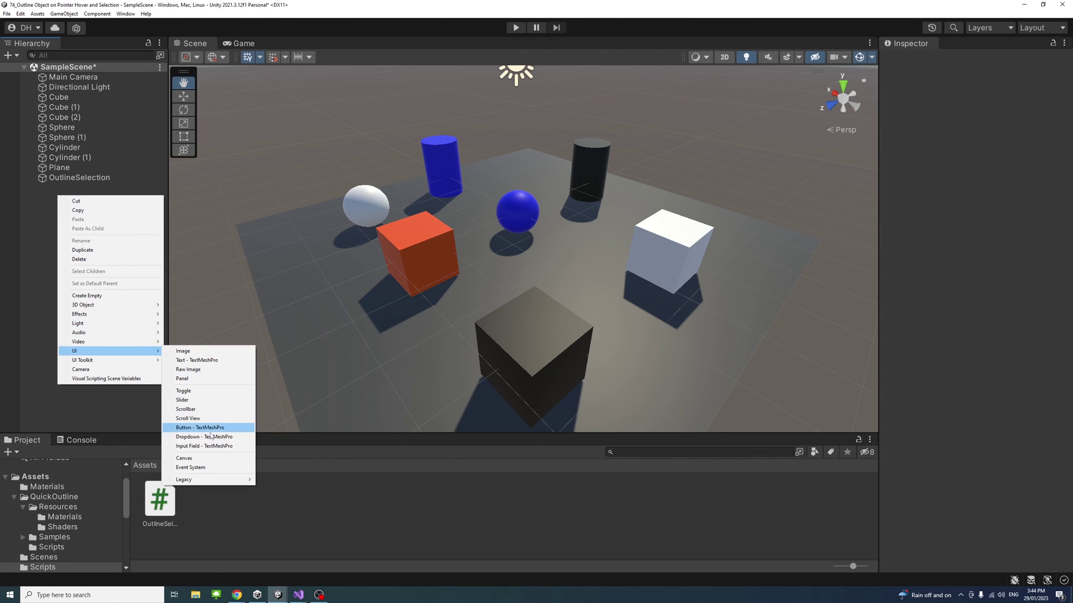
pyautogui.click(196, 467)
pyautogui.click(69, 269)
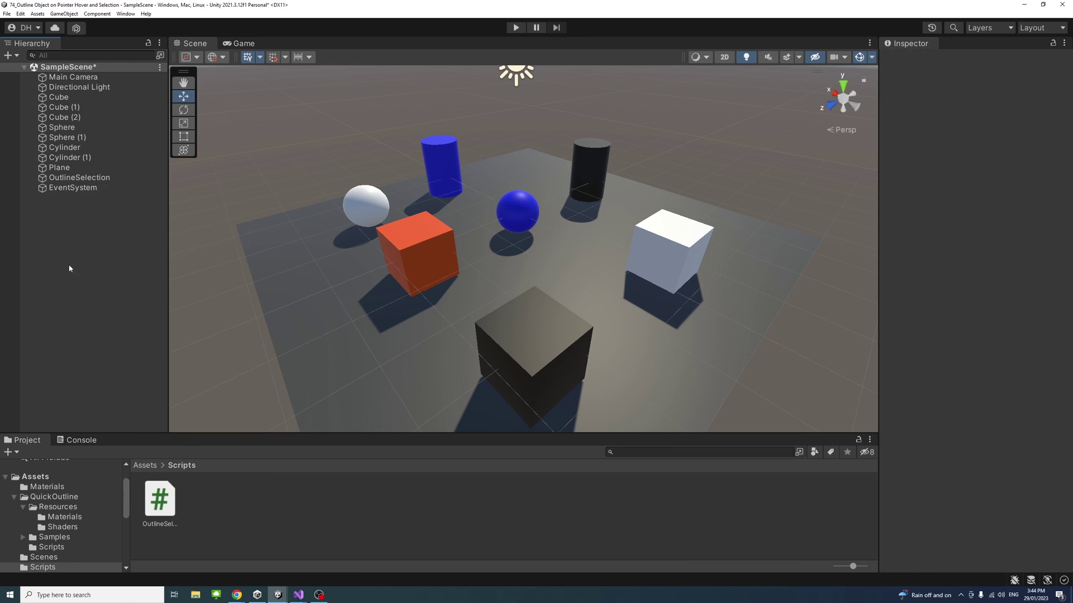
# Step: Run the scene in play mode and set the Game view resolution to Full HD (1920x1080)
pyautogui.click(511, 28)
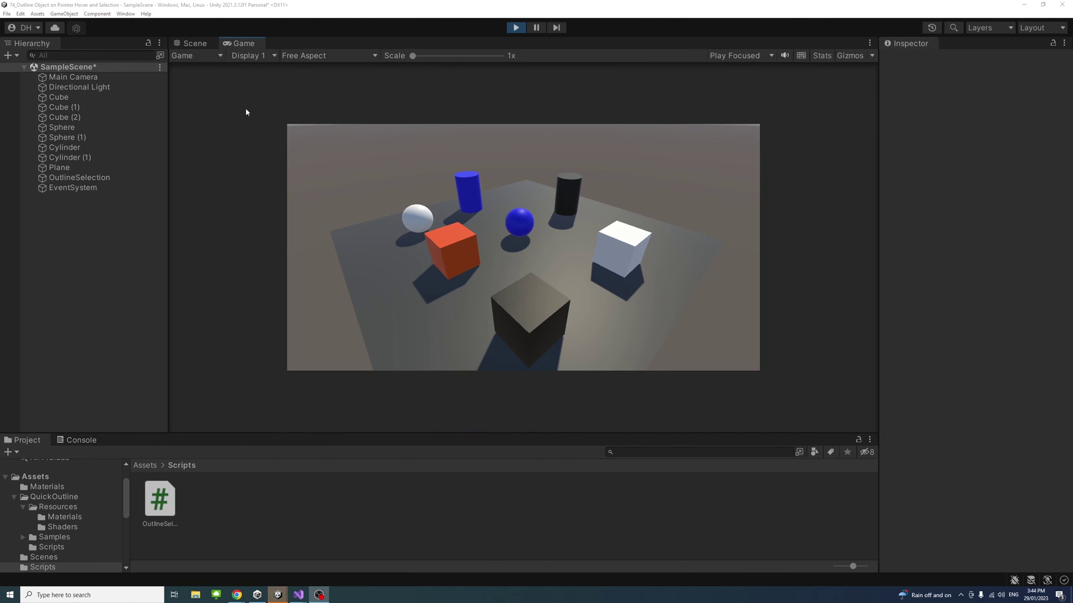
pyautogui.click(246, 57)
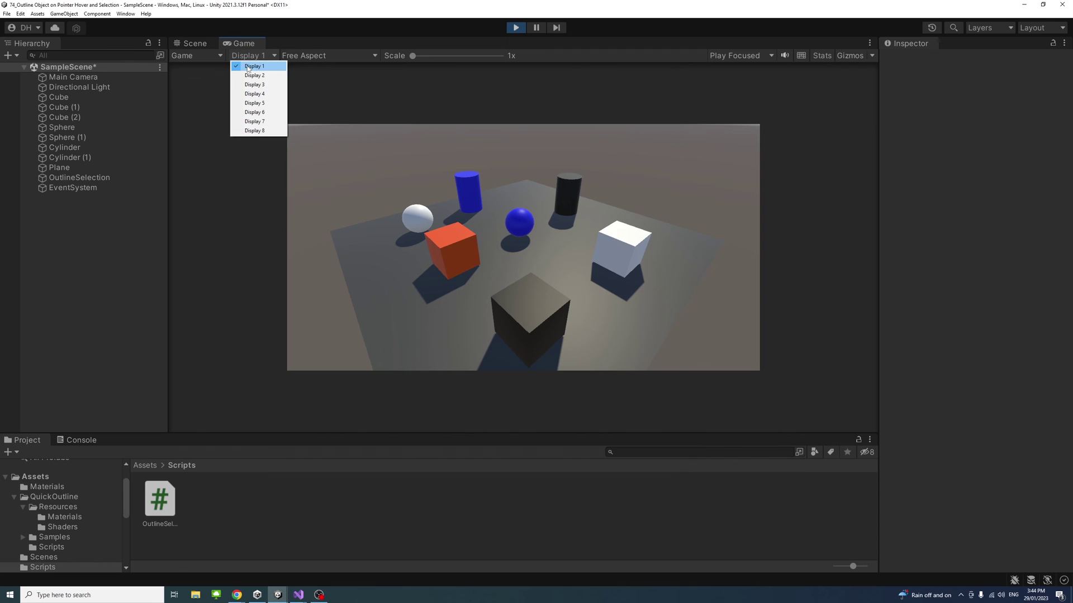
pyautogui.click(313, 58)
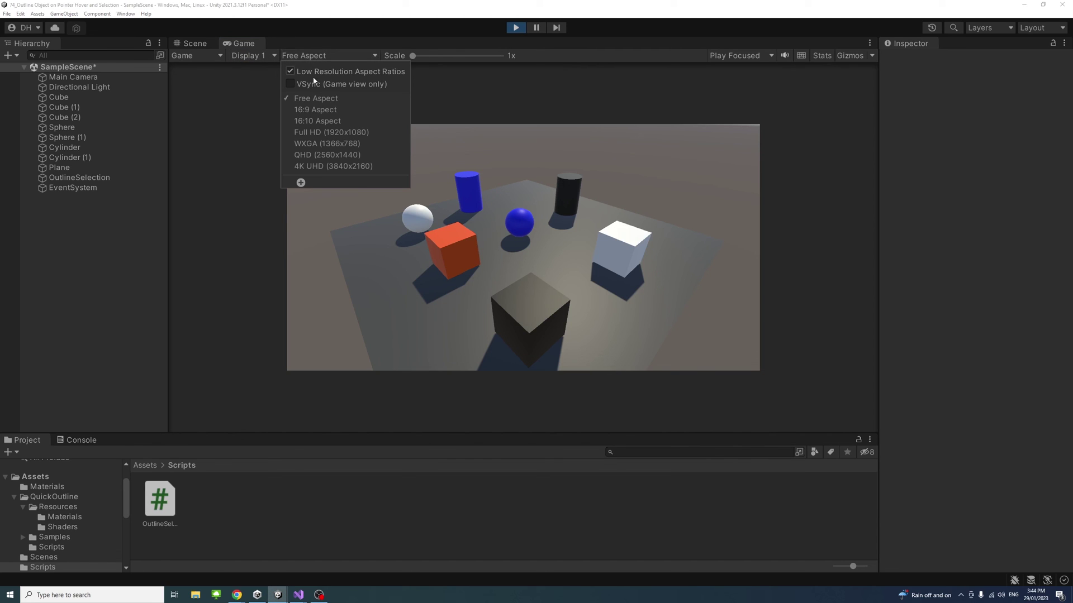
pyautogui.click(304, 133)
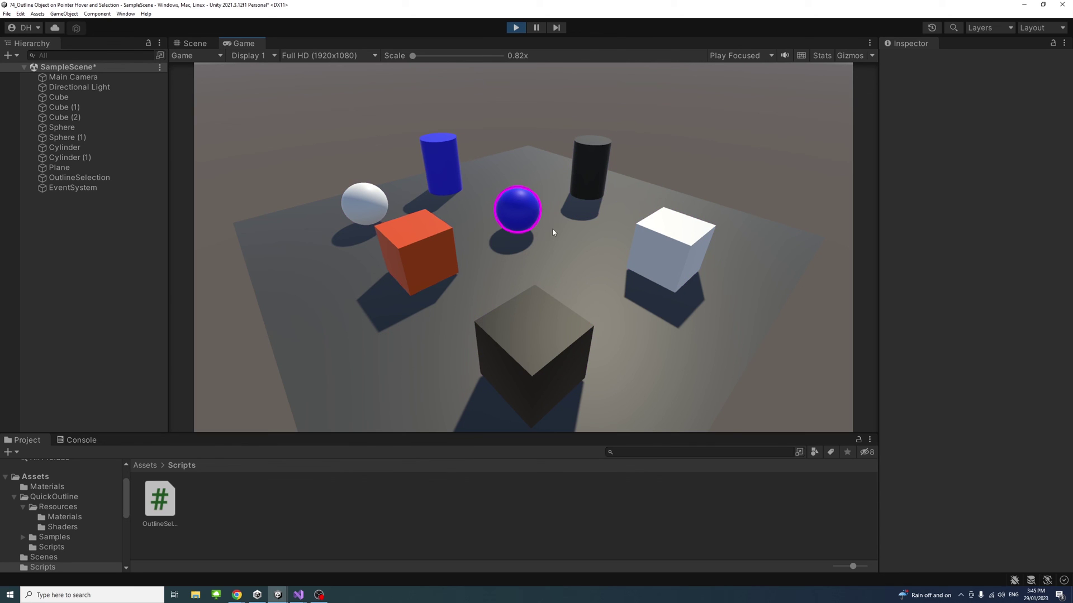
# Step: Test the outline selection by selecting the blue cylinder in the running game and clearing the selection on the empty background
pyautogui.click(447, 153)
pyautogui.click(362, 127)
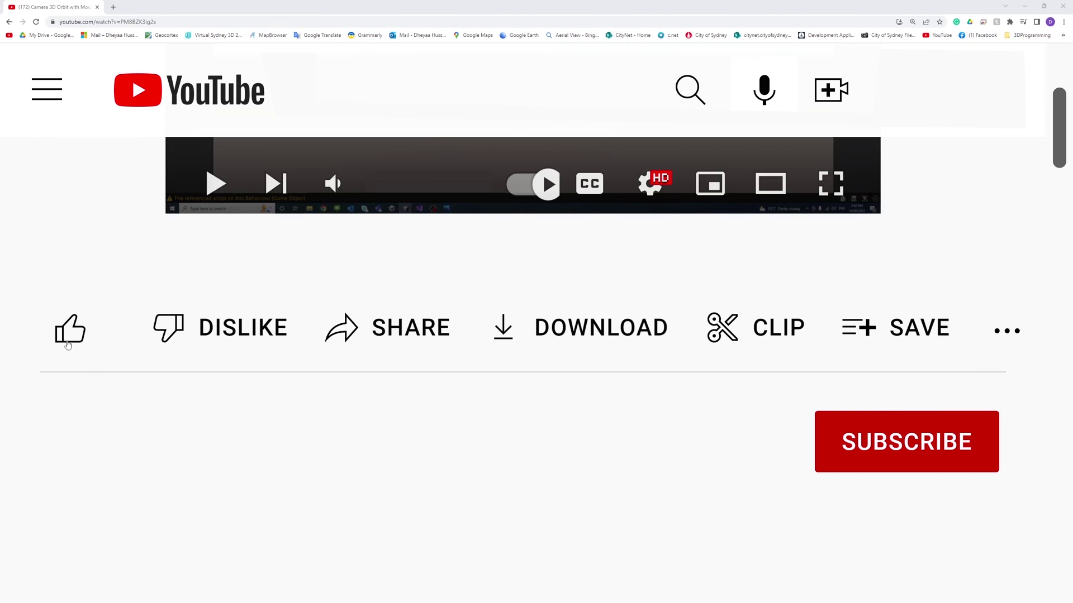
pyautogui.click(70, 328)
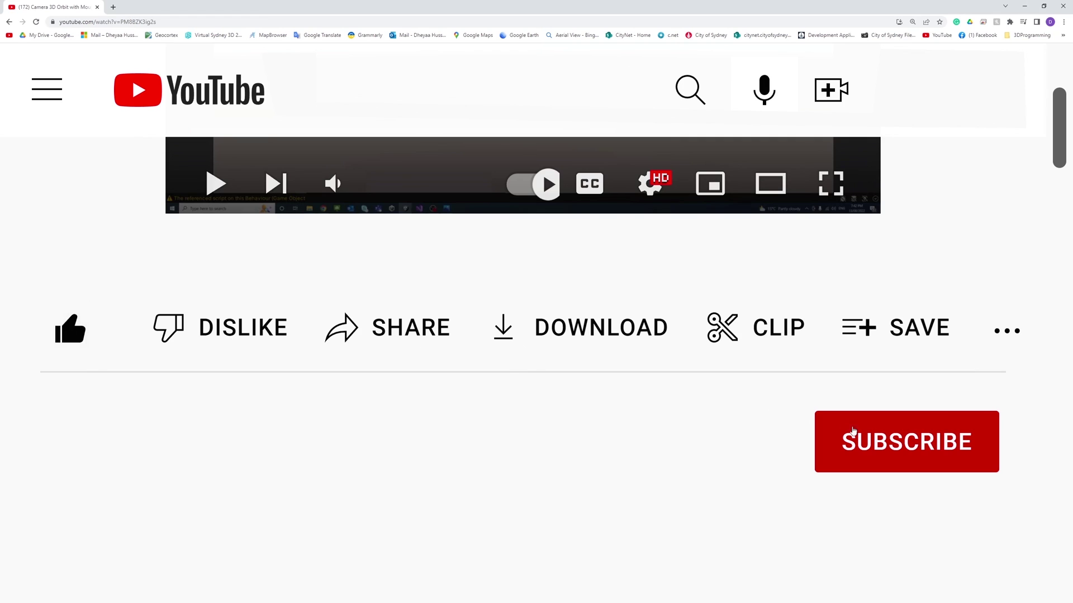
pyautogui.click(853, 430)
pyautogui.click(973, 441)
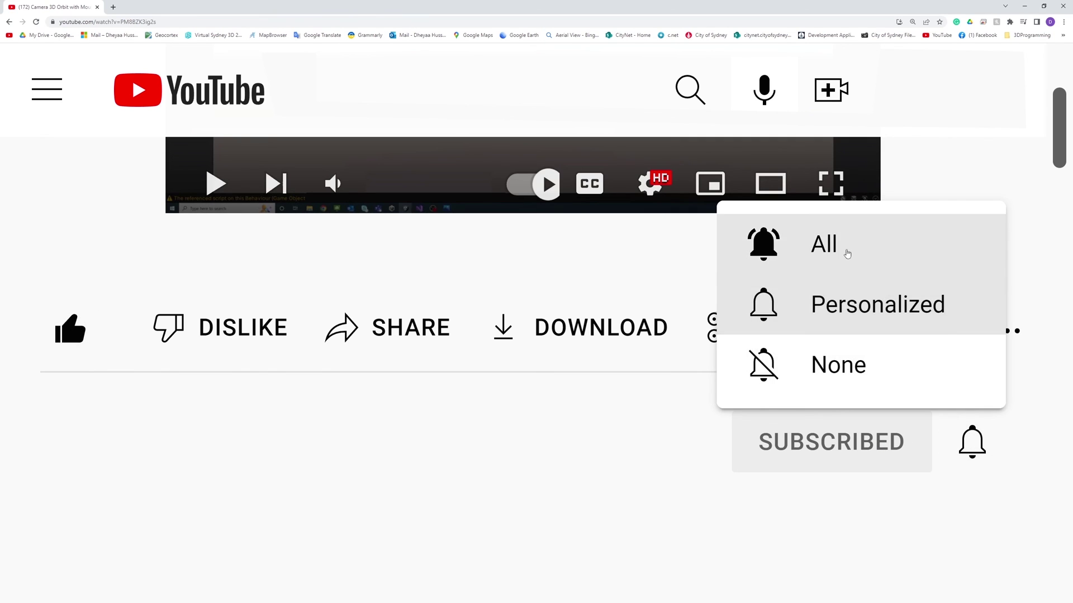